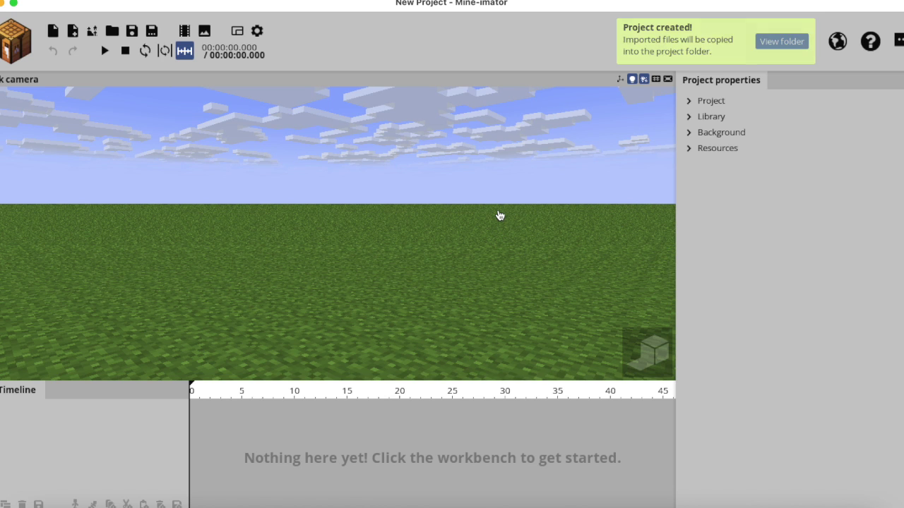
# - Create a new project under the default name New Project
pyautogui.moveTo(342, 212); pyautogui.dragTo(632, 287)
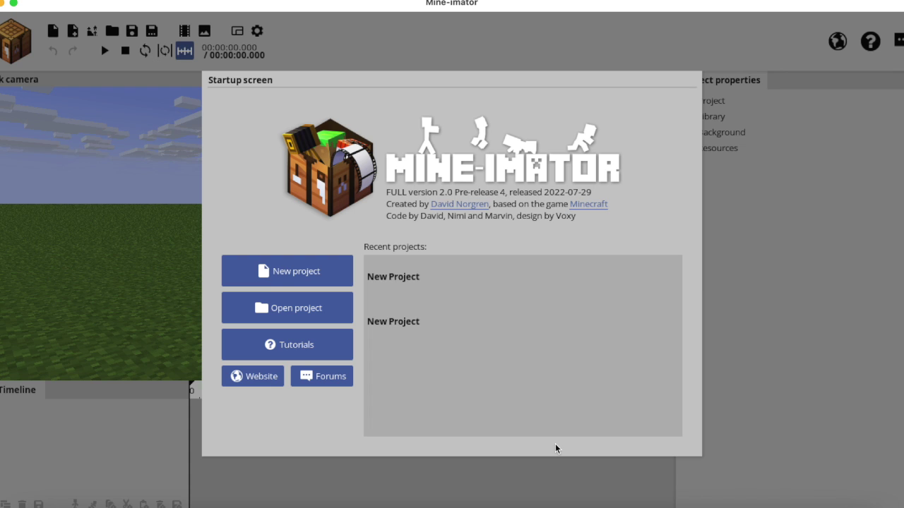
pyautogui.click(280, 282)
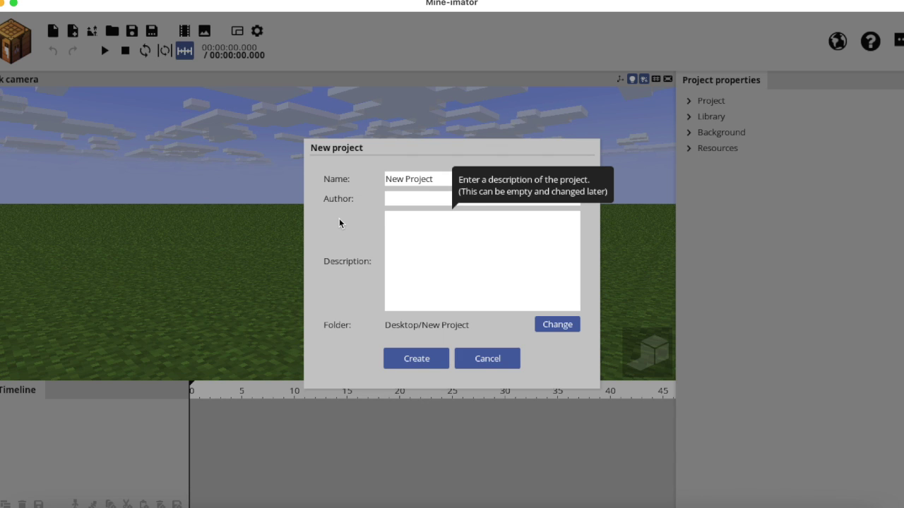
pyautogui.click(416, 359)
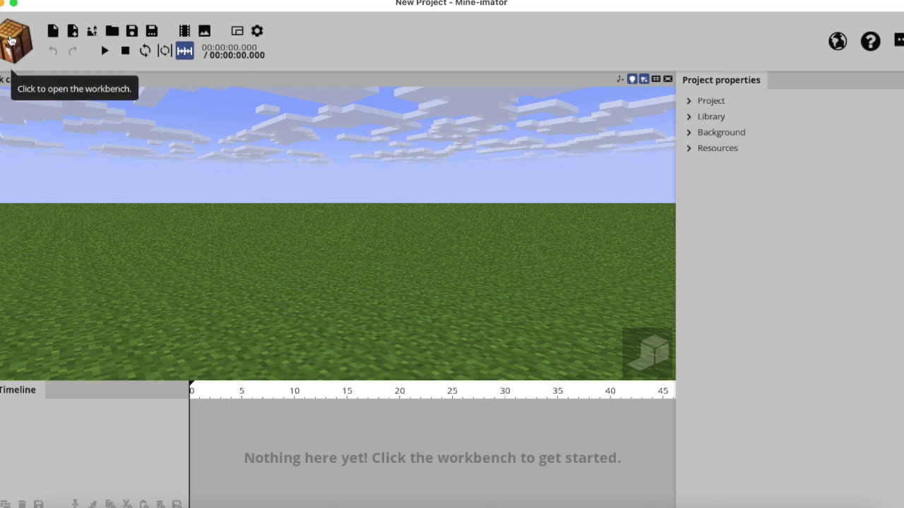
# - Start a new character from the workbench, trying several models before choosing the Human model with the Alex variant
pyautogui.click(10, 40)
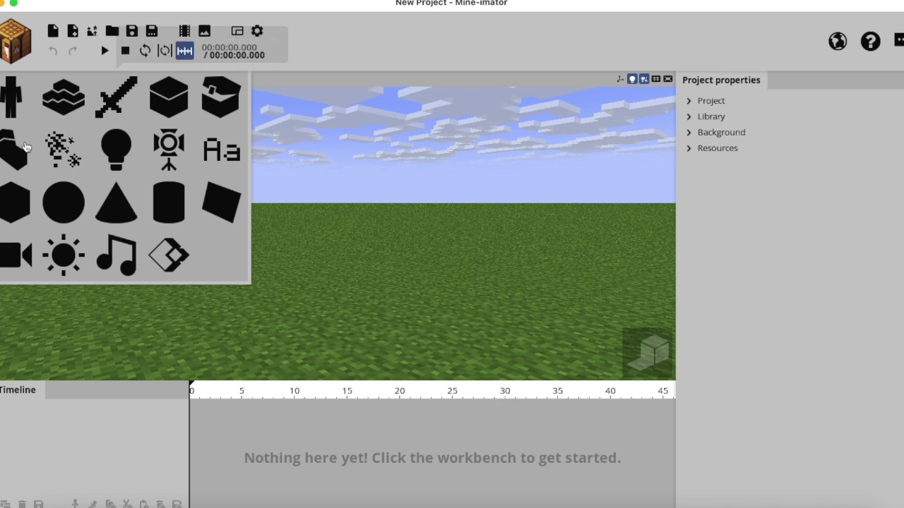
pyautogui.click(13, 95)
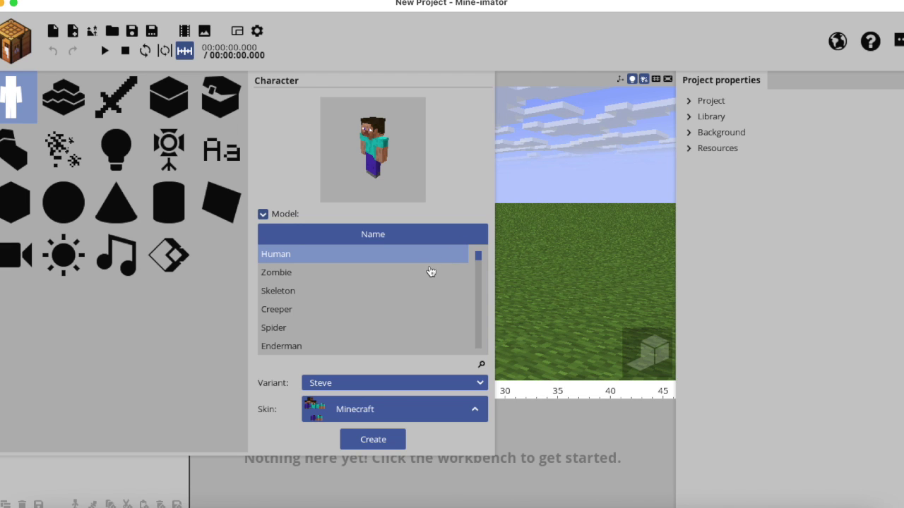
pyautogui.click(403, 271)
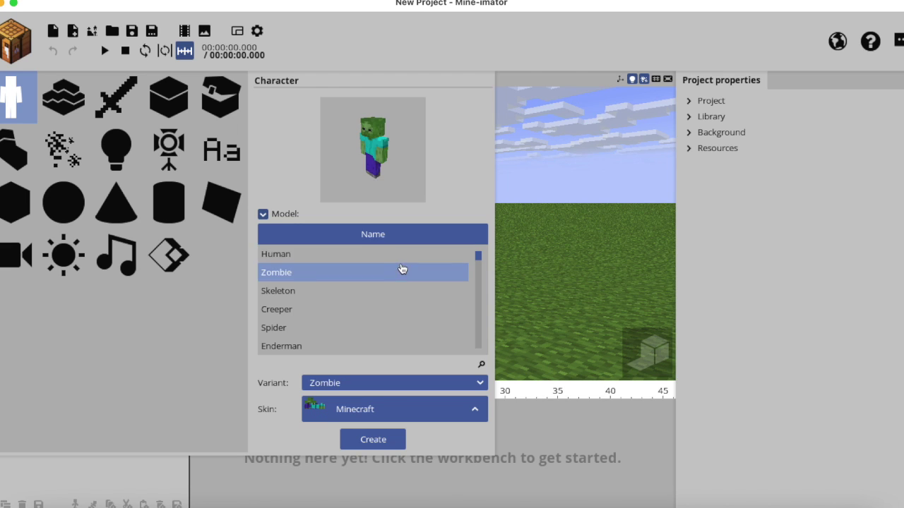
pyautogui.click(406, 294)
pyautogui.click(403, 312)
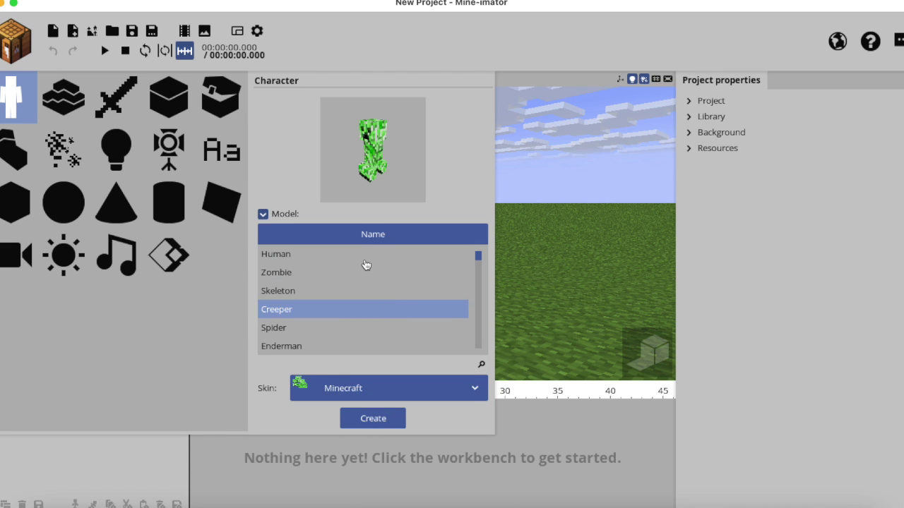
pyautogui.click(367, 261)
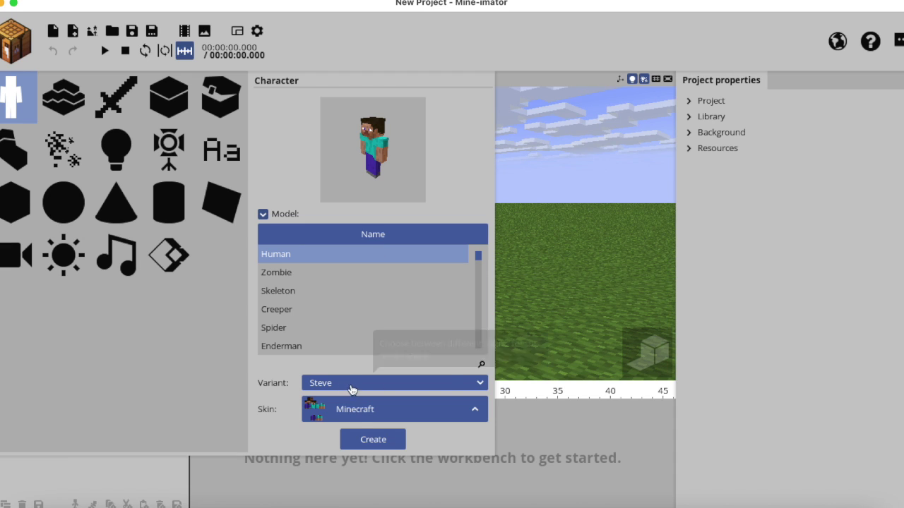
pyautogui.click(445, 383)
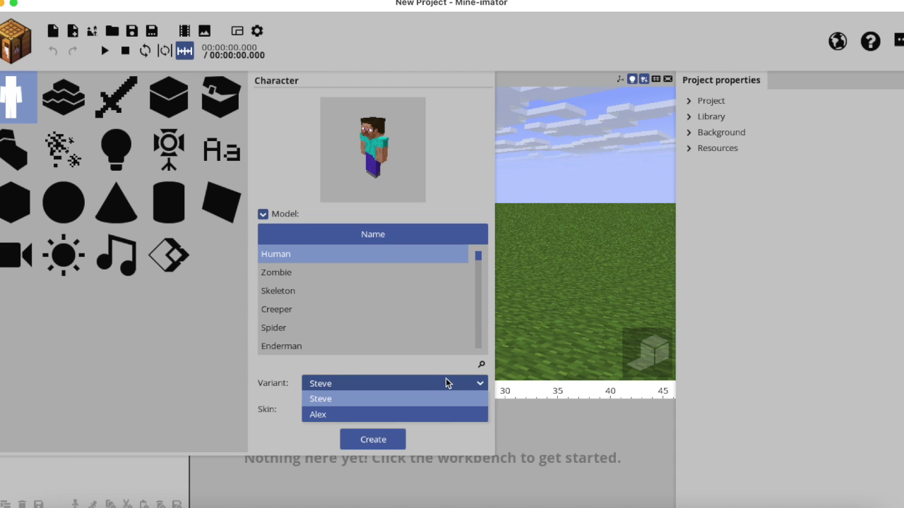
pyautogui.click(432, 416)
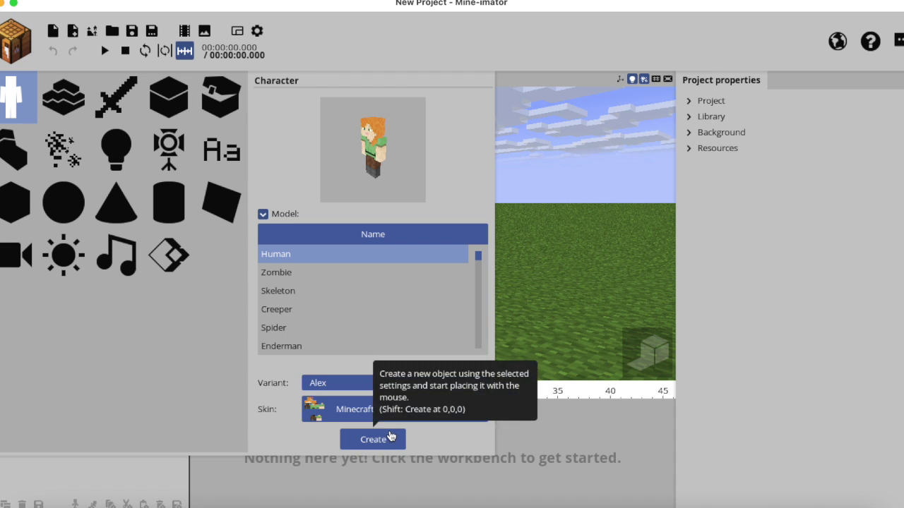
# - Browse for a custom skin file for the Alex character and create the character in the scene
pyautogui.click(368, 404)
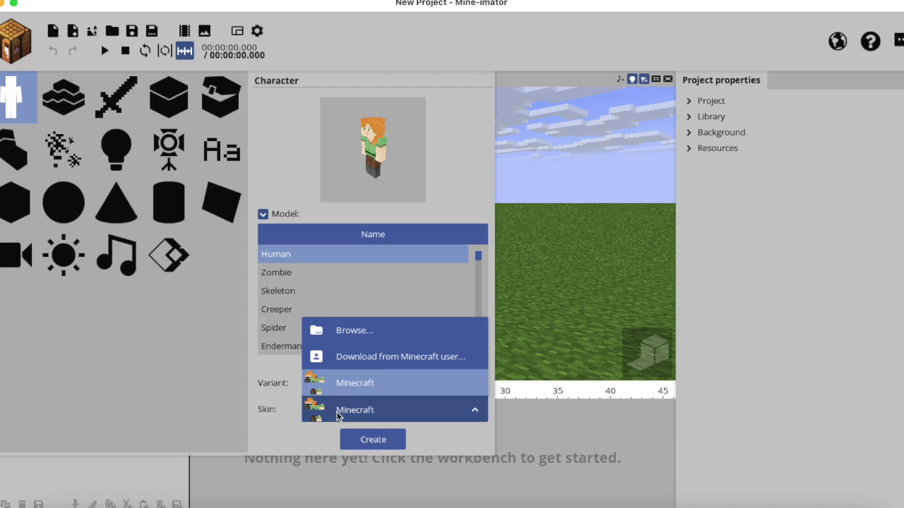
pyautogui.click(338, 415)
pyautogui.click(338, 414)
pyautogui.click(375, 332)
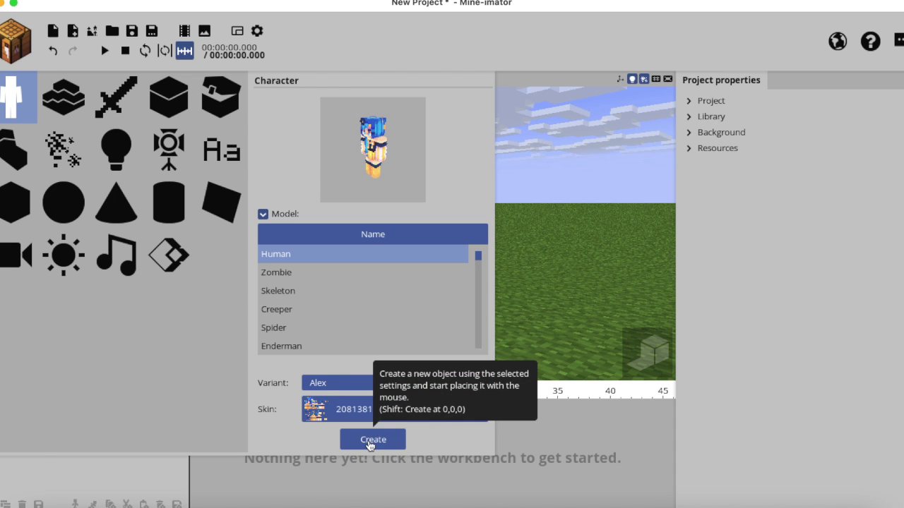
pyautogui.click(372, 440)
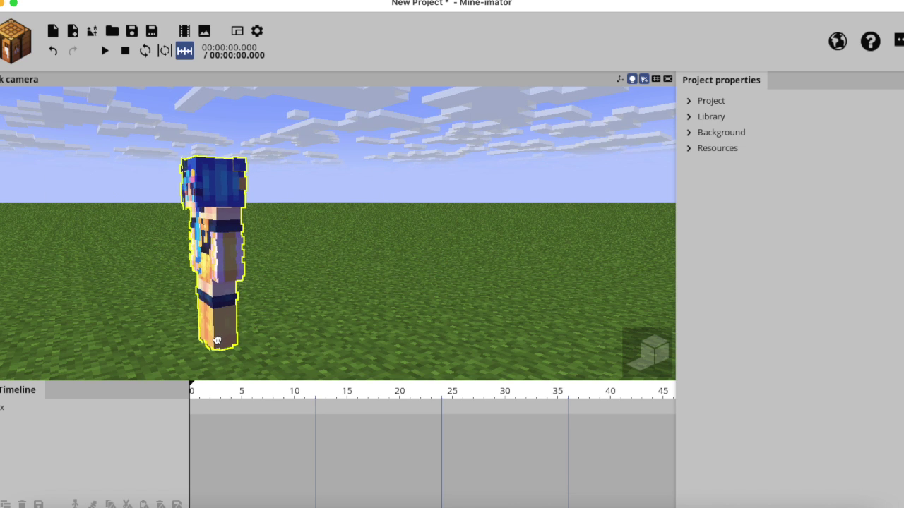
pyautogui.moveTo(288, 291); pyautogui.dragTo(447, 289)
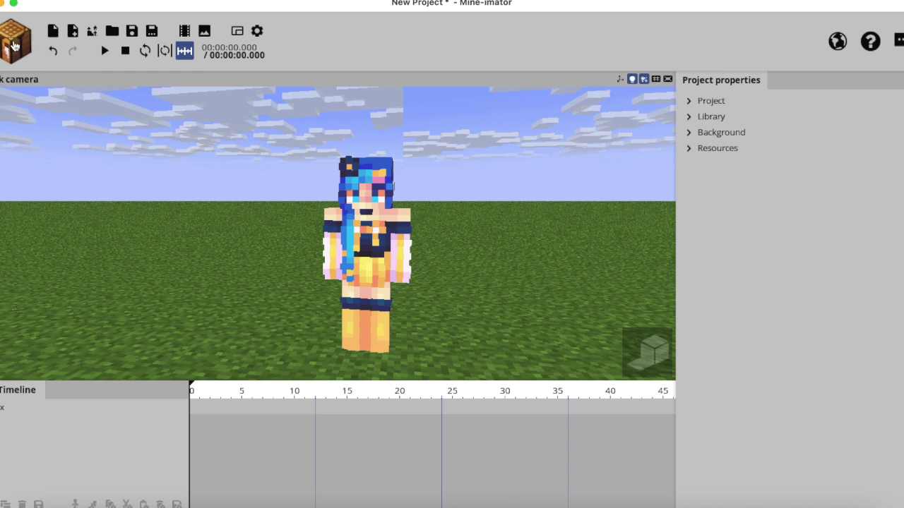
pyautogui.click(19, 56)
pyautogui.click(12, 46)
pyautogui.moveTo(431, 250); pyautogui.dragTo(464, 251)
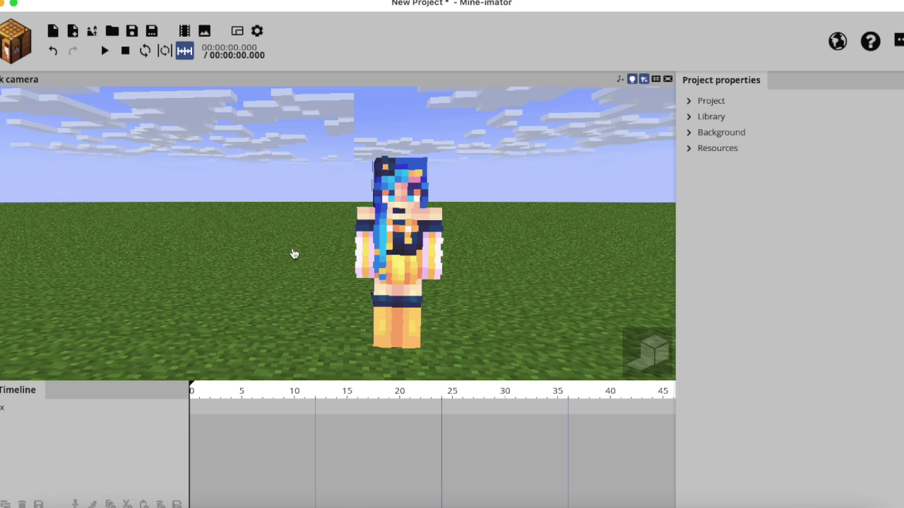
# - Select the Alex character and set its X position to 0 at frame 0
pyautogui.click(396, 245)
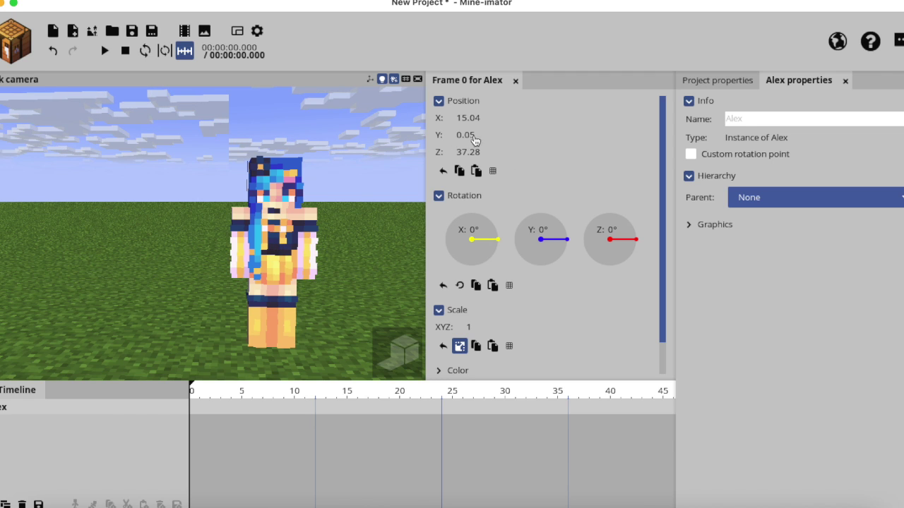
pyautogui.moveTo(467, 121); pyautogui.dragTo(463, 119)
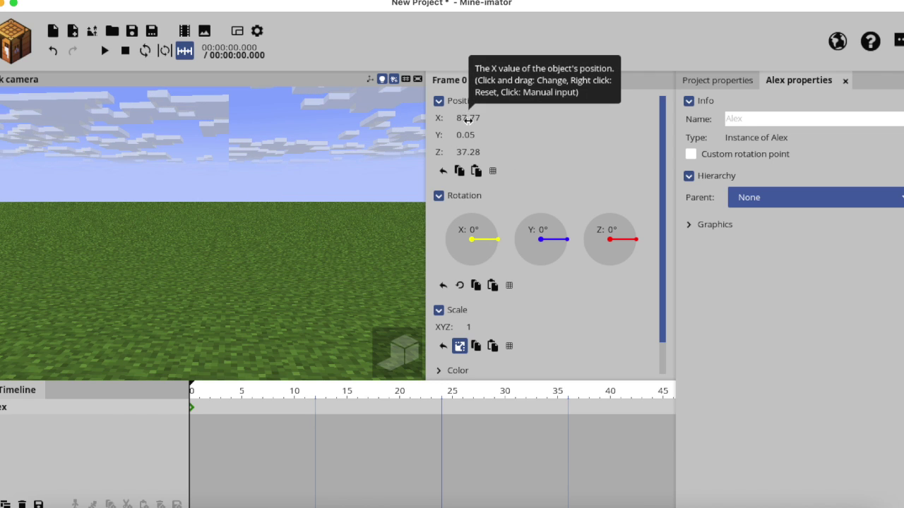
pyautogui.click(460, 119)
pyautogui.click(463, 118)
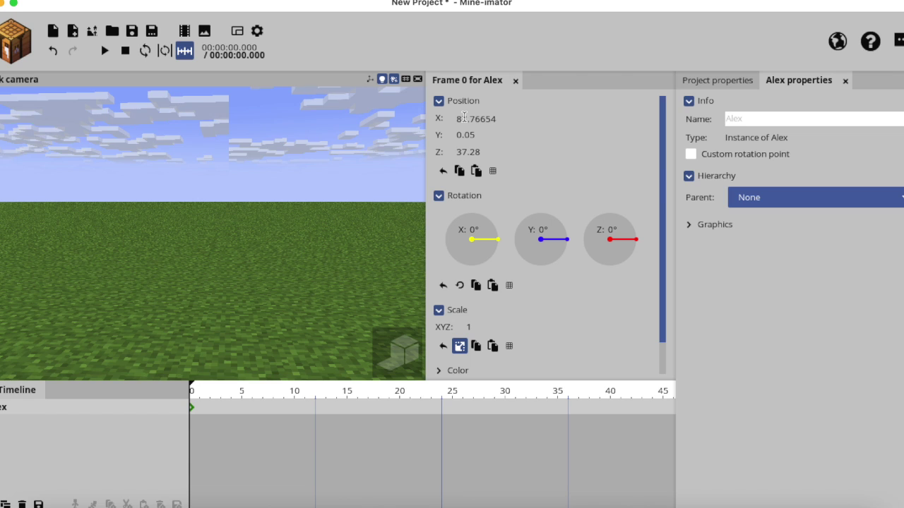
pyautogui.click(496, 118)
pyautogui.press('BackSpace')
pyautogui.press('BackSpace')
pyautogui.press('BackSpace')
pyautogui.press('BackSpace')
pyautogui.press('BackSpace')
pyautogui.press('BackSpace')
pyautogui.press('BackSpace')
pyautogui.press('BackSpace')
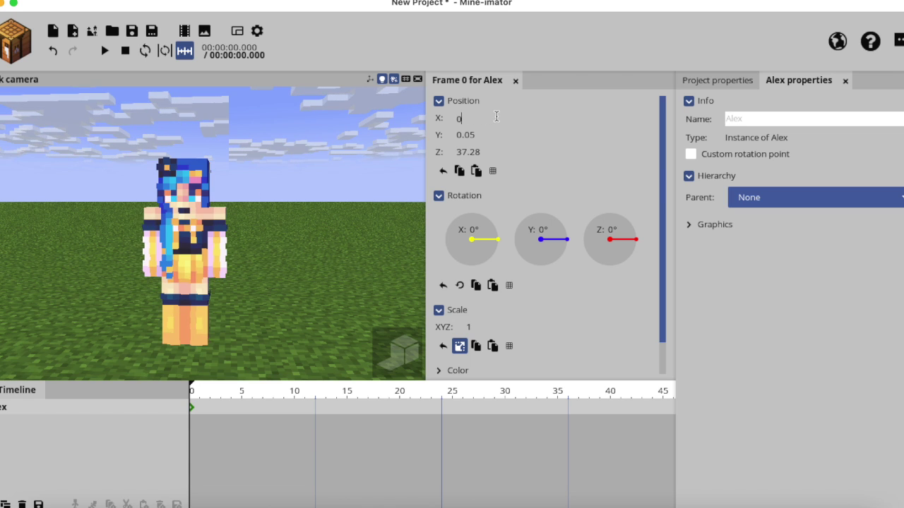
pyautogui.click(318, 216)
# - Set the character's Y position to 0 and its Z position to 35
pyautogui.click(493, 134)
pyautogui.press('BackSpace')
pyautogui.press('BackSpace')
pyautogui.press('BackSpace')
pyautogui.press('BackSpace')
pyautogui.press('BackSpace')
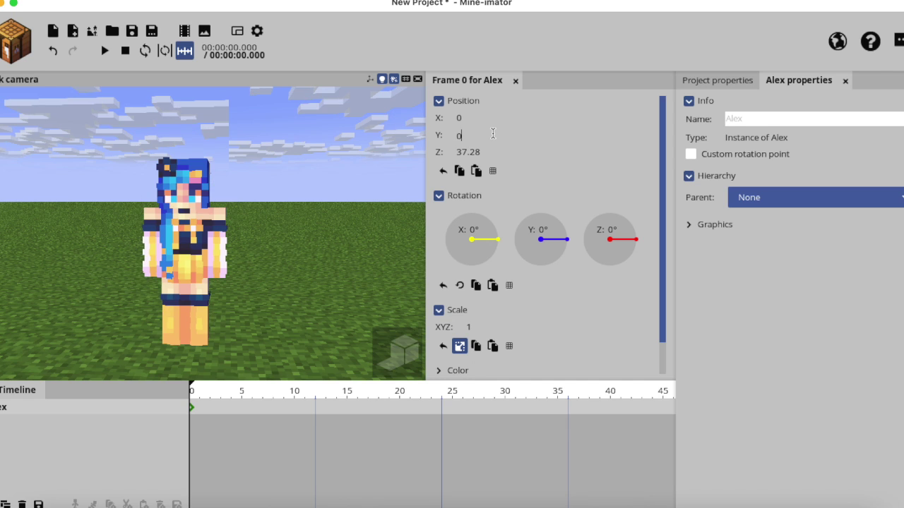
pyautogui.moveTo(464, 153); pyautogui.dragTo(528, 153)
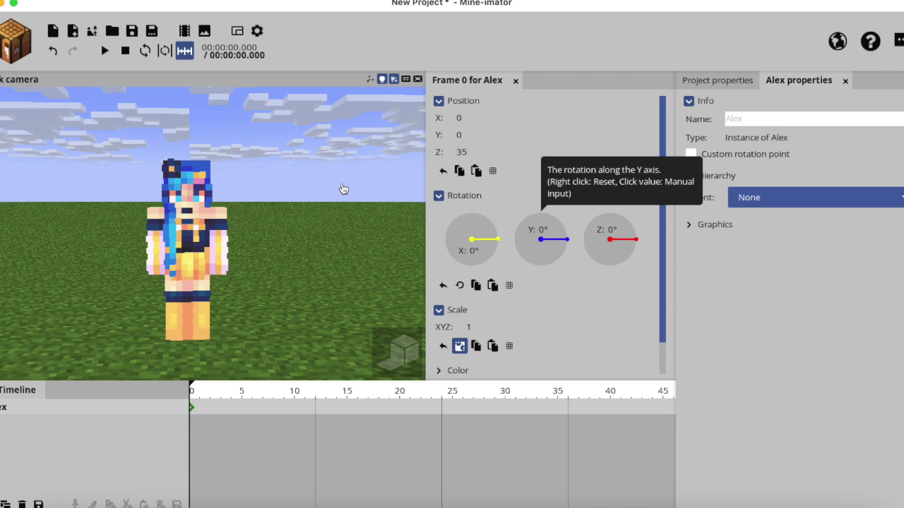
# - Adjust the whole character's rotation to X -362.12°, Y 1.85° and Z 0°
pyautogui.moveTo(498, 240)
pyautogui.mouseDown()
pyautogui.moveTo(473, 255)
pyautogui.moveTo(452, 232)
pyautogui.moveTo(482, 239)
pyautogui.moveTo(488, 252)
pyautogui.moveTo(492, 245)
pyautogui.mouseUp()
pyautogui.moveTo(555, 245)
pyautogui.mouseDown()
pyautogui.moveTo(558, 223)
pyautogui.moveTo(562, 241)
pyautogui.mouseUp()
pyautogui.moveTo(617, 252)
pyautogui.mouseDown()
pyautogui.moveTo(621, 226)
pyautogui.moveTo(623, 254)
pyautogui.moveTo(627, 247)
pyautogui.mouseUp()
pyautogui.moveTo(627, 243); pyautogui.dragTo(661, 250)
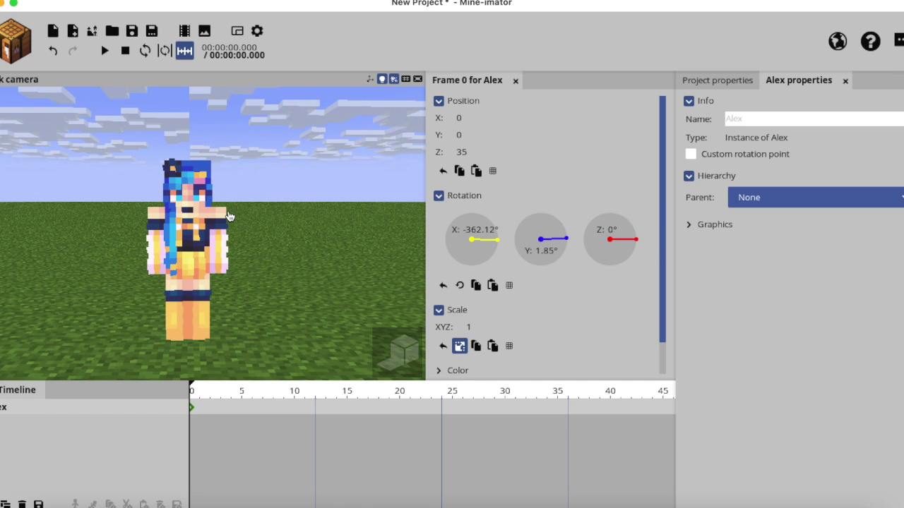
# - Set the hat's X rotation to 0° and rotate the head to X -11.98°, Y 41.42°, Z 11.31°
pyautogui.click(196, 192)
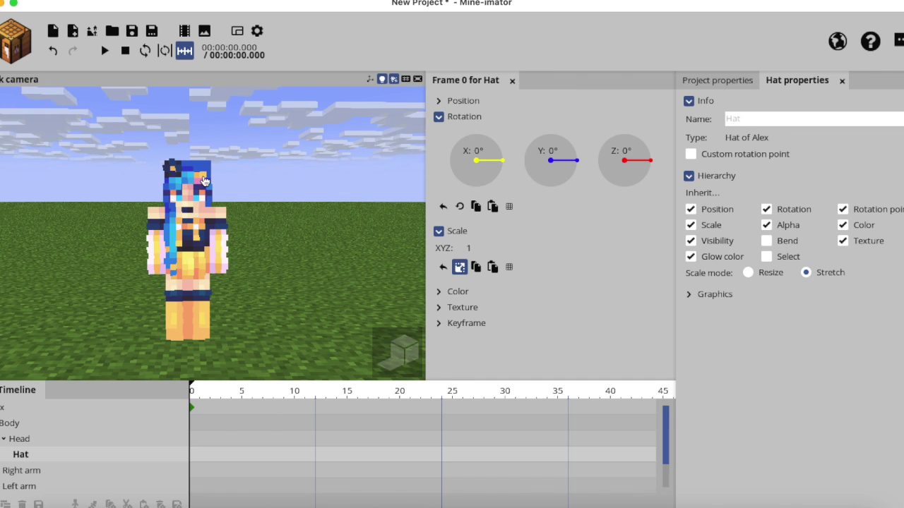
pyautogui.moveTo(492, 165)
pyautogui.mouseDown()
pyautogui.moveTo(499, 171)
pyautogui.moveTo(492, 147)
pyautogui.moveTo(502, 161)
pyautogui.mouseUp()
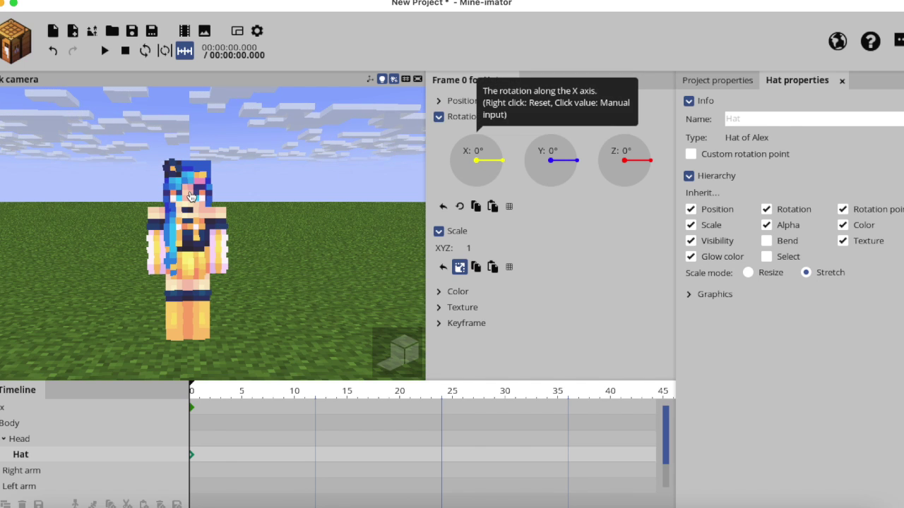
pyautogui.click(201, 173)
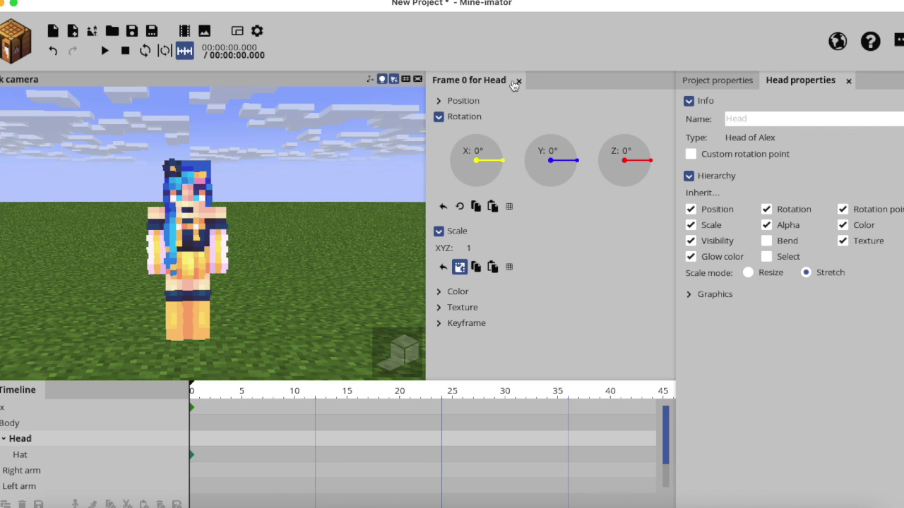
pyautogui.moveTo(495, 171); pyautogui.dragTo(569, 147)
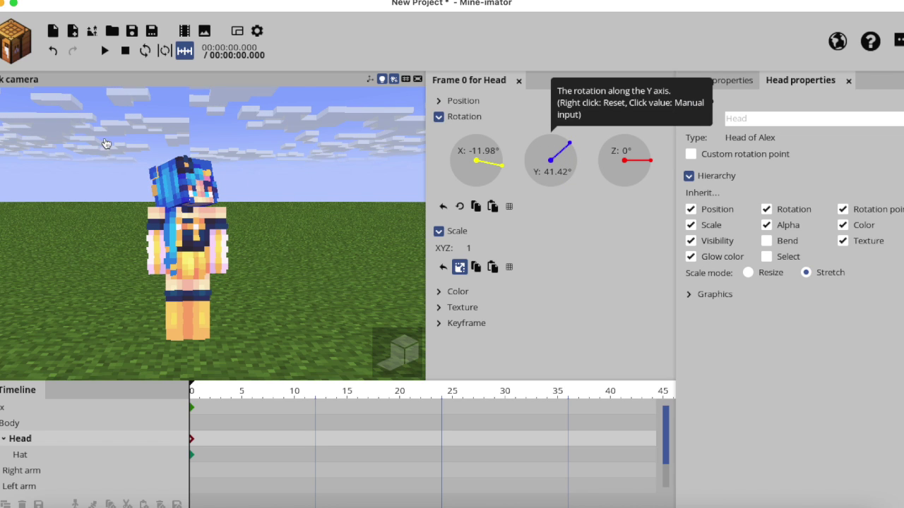
pyautogui.moveTo(635, 173)
pyautogui.mouseDown()
pyautogui.moveTo(635, 154)
pyautogui.moveTo(644, 158)
pyautogui.mouseUp()
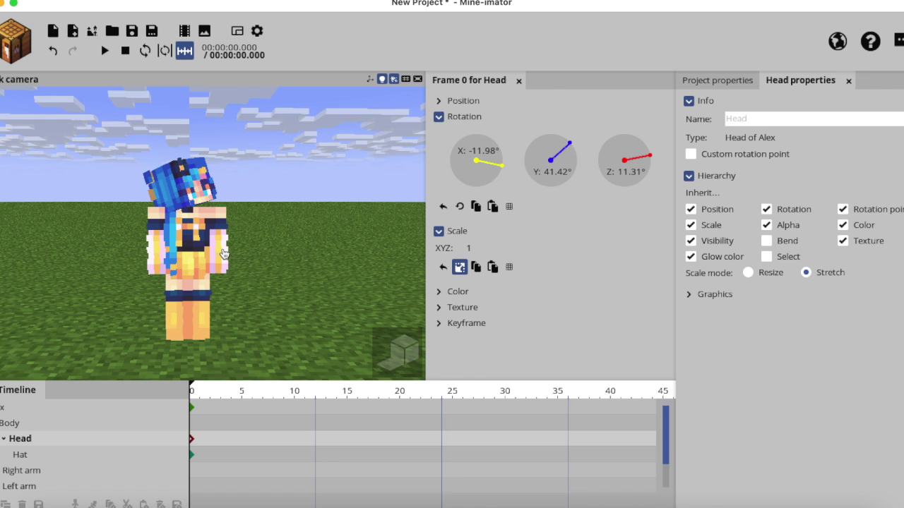
# - Raise the left arm by rotating it to X -155.46°, Y 51.71°, Z 19.18°, and try out its bend
pyautogui.click(223, 251)
pyautogui.moveTo(496, 160); pyautogui.dragTo(441, 178)
pyautogui.moveTo(544, 180); pyautogui.dragTo(551, 153)
pyautogui.moveTo(622, 161)
pyautogui.mouseDown()
pyautogui.moveTo(622, 148)
pyautogui.moveTo(627, 168)
pyautogui.moveTo(627, 151)
pyautogui.moveTo(626, 160)
pyautogui.mouseUp()
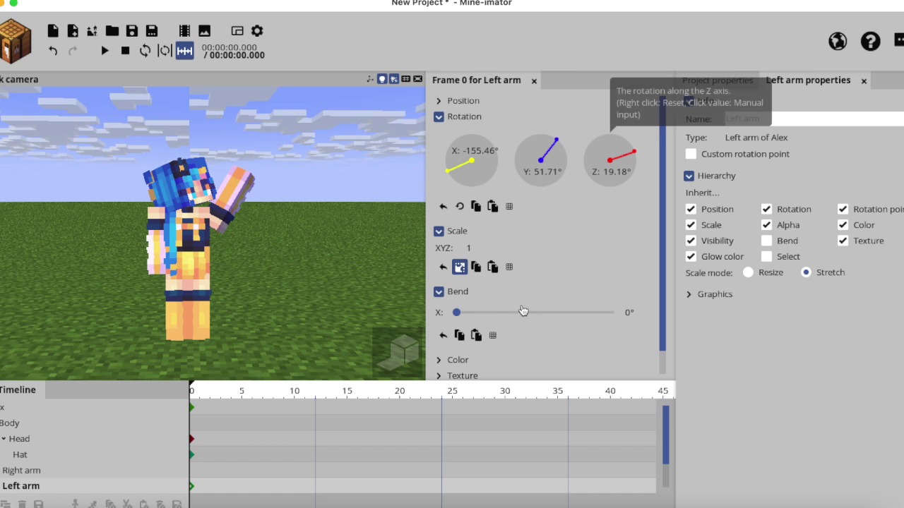
pyautogui.moveTo(457, 312); pyautogui.dragTo(617, 313)
pyautogui.moveTo(560, 315); pyautogui.dragTo(503, 314)
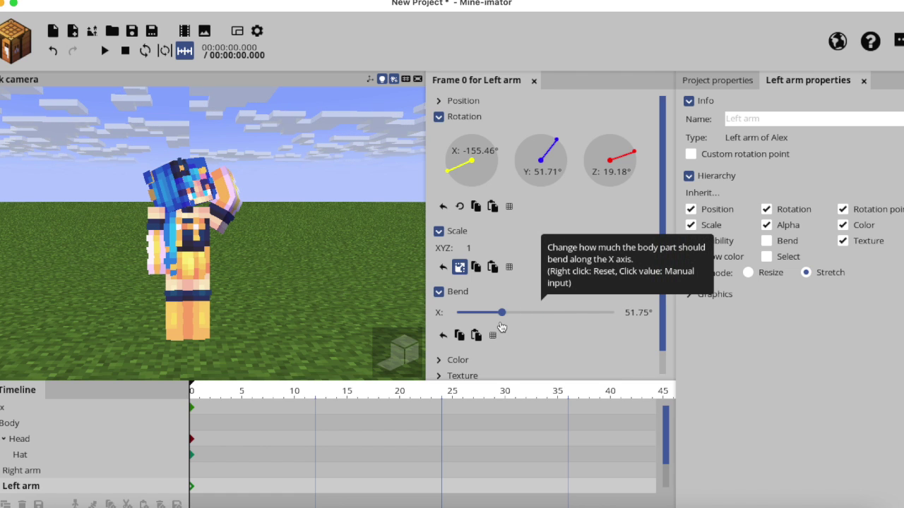
# - Bend the right arm by 73.5° and rotate it to X 7.13°, Y 45°, Z -381.8°
pyautogui.moveTo(501, 318); pyautogui.dragTo(521, 312)
pyautogui.click(159, 257)
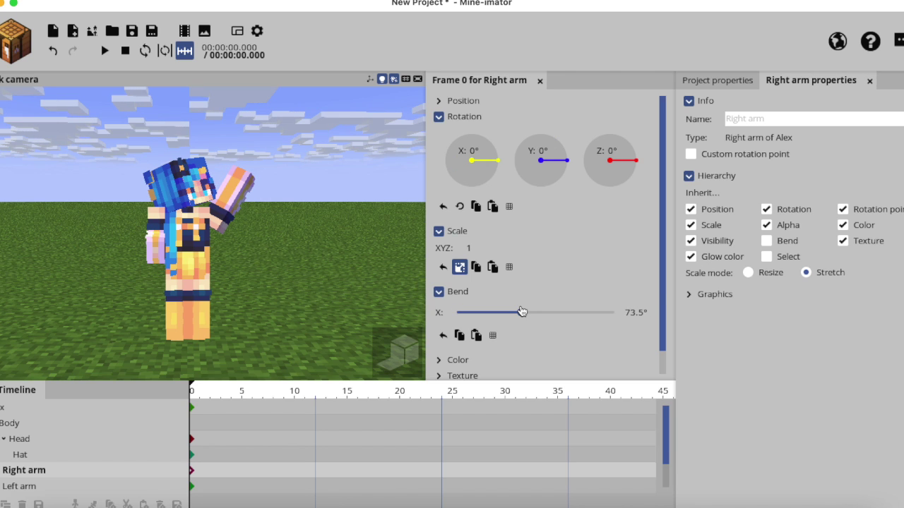
pyautogui.moveTo(477, 166); pyautogui.dragTo(494, 159)
pyautogui.moveTo(541, 160); pyautogui.dragTo(190, 225)
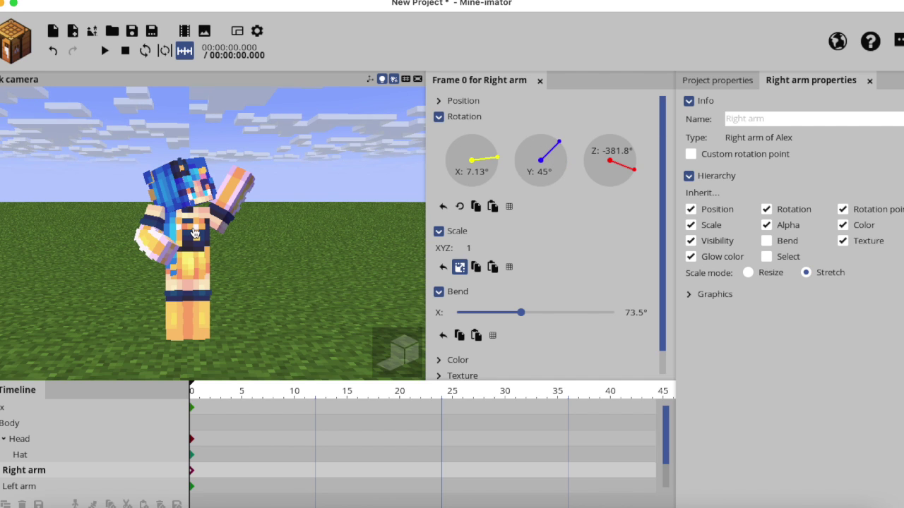
# - Rotate the body to X 10.01° and Y -1.79°, and bend it 23.15° along Y and 9° along Z
pyautogui.click(195, 235)
pyautogui.moveTo(490, 168)
pyautogui.mouseDown()
pyautogui.moveTo(497, 156)
pyautogui.moveTo(480, 151)
pyautogui.moveTo(497, 158)
pyautogui.mouseUp()
pyautogui.moveTo(565, 160)
pyautogui.mouseDown()
pyautogui.moveTo(560, 145)
pyautogui.moveTo(563, 165)
pyautogui.mouseUp()
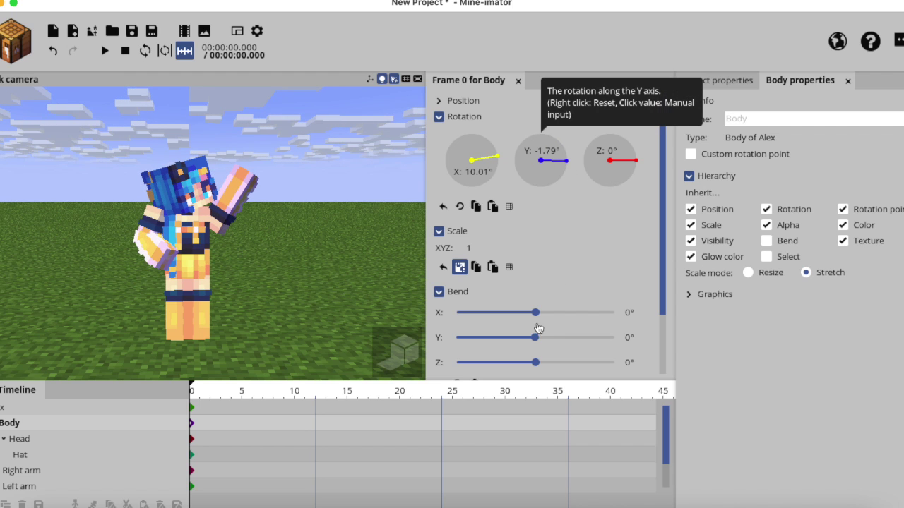
pyautogui.moveTo(536, 342)
pyautogui.mouseDown()
pyautogui.moveTo(557, 337)
pyautogui.moveTo(531, 339)
pyautogui.mouseUp()
pyautogui.moveTo(278, 267); pyautogui.dragTo(71, 274)
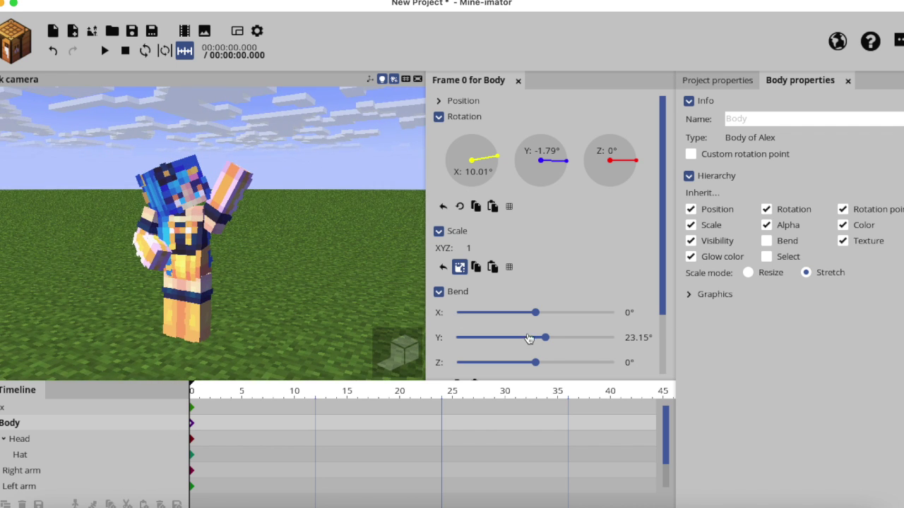
pyautogui.moveTo(536, 365); pyautogui.dragTo(538, 365)
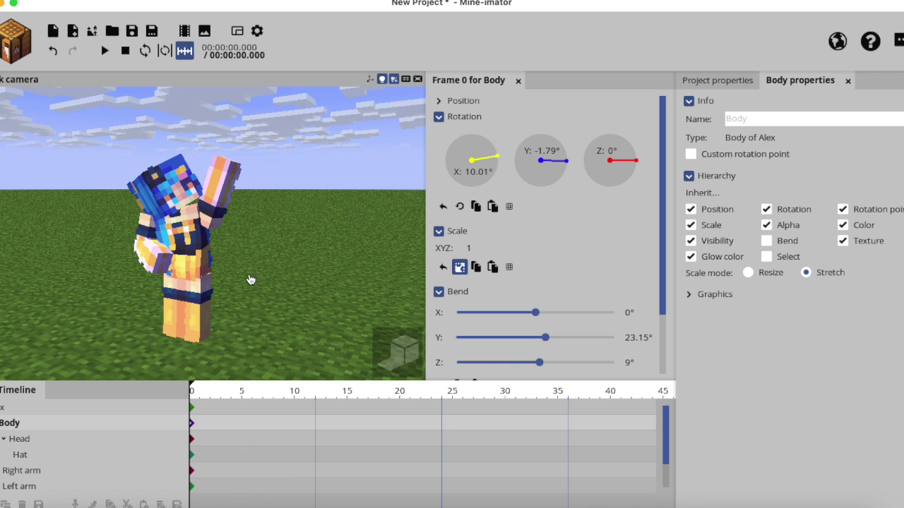
# - Bend the left leg by 44.25°
pyautogui.click(200, 307)
pyautogui.moveTo(459, 312); pyautogui.dragTo(495, 313)
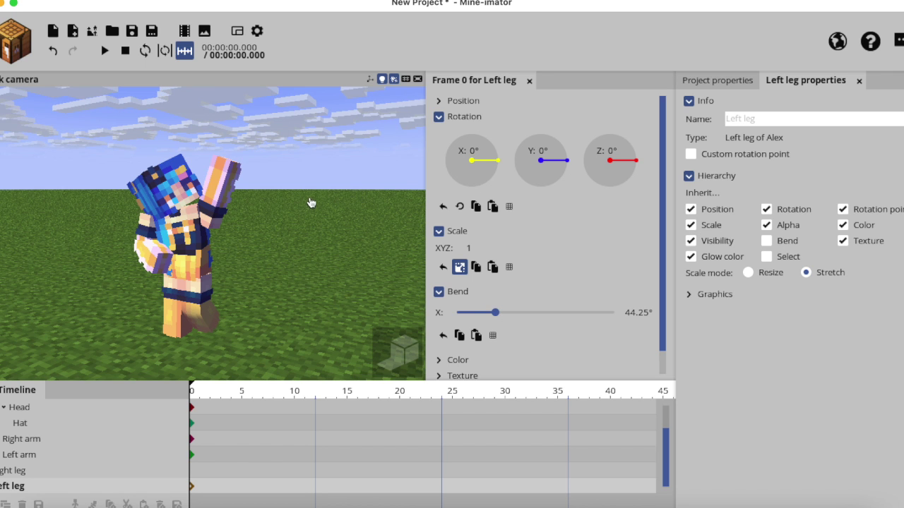
# - Switch the project's background from the sky to a custom image
pyautogui.moveTo(266, 242); pyautogui.dragTo(326, 232)
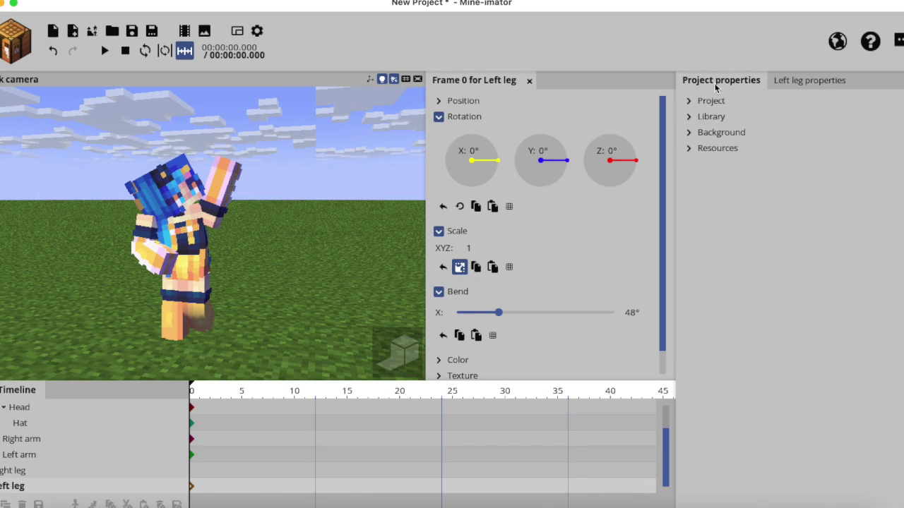
pyautogui.click(708, 134)
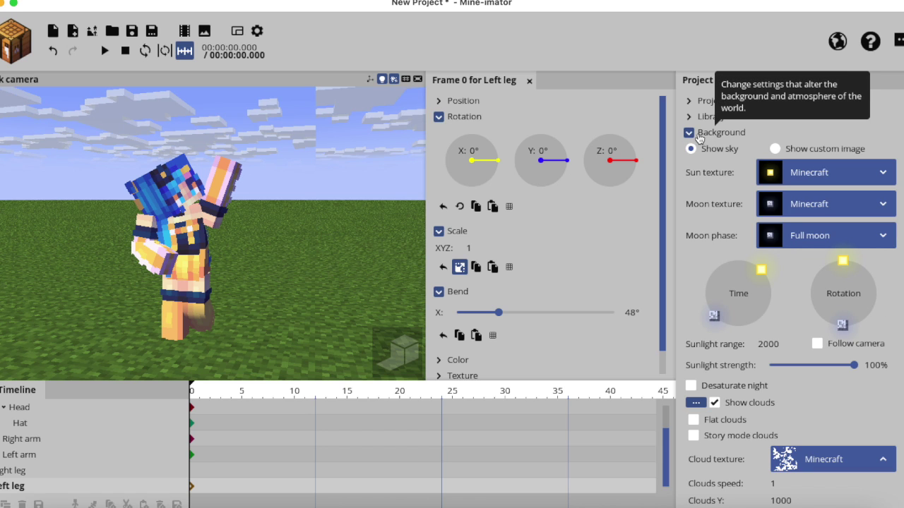
pyautogui.click(775, 149)
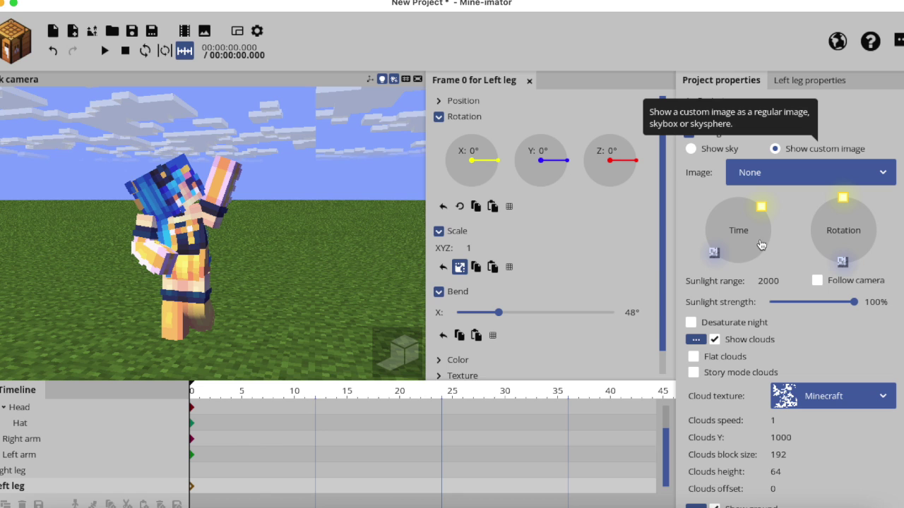
# - Try a night-time setting for the scene and try adjusting Alex's brightness
pyautogui.moveTo(722, 253); pyautogui.dragTo(734, 268)
pyautogui.click(398, 273)
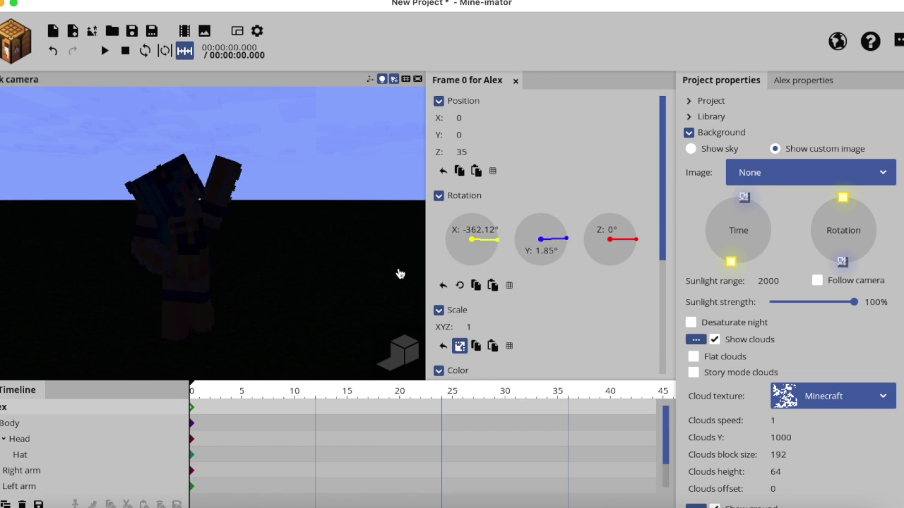
pyautogui.click(187, 241)
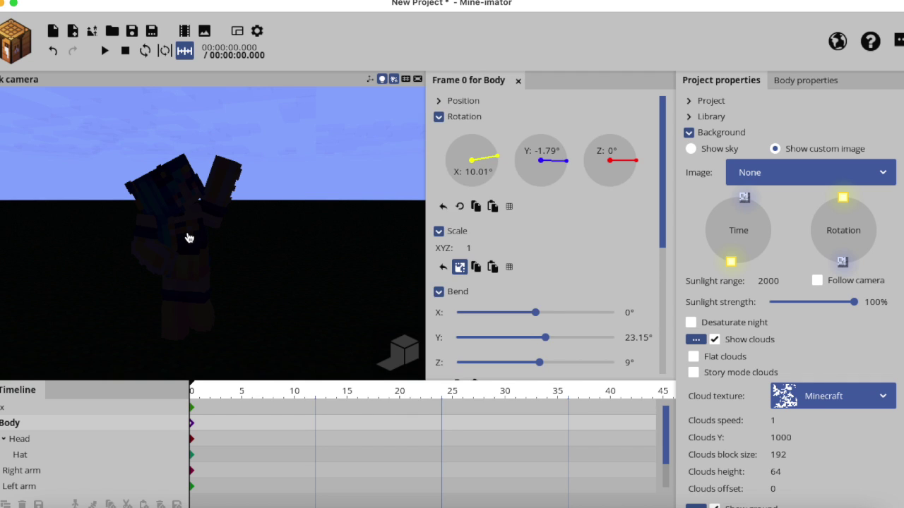
pyautogui.click(189, 238)
pyautogui.click(284, 245)
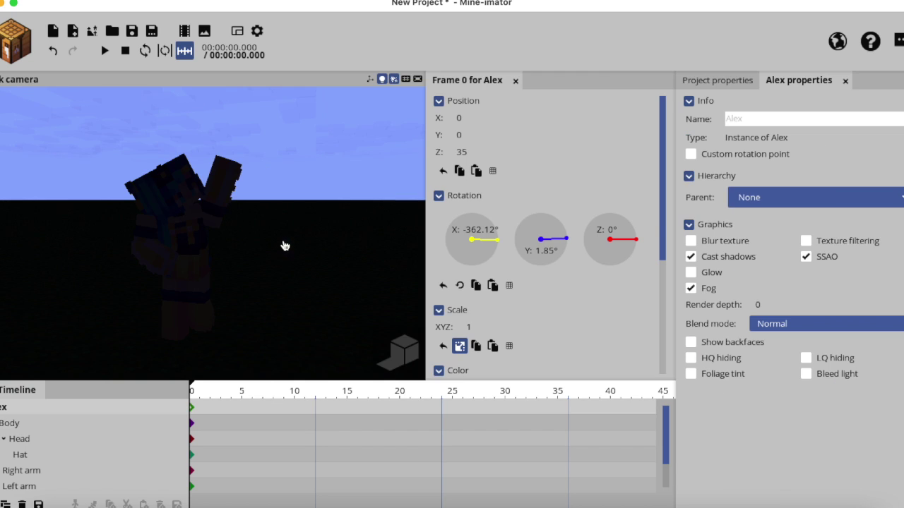
pyautogui.scroll(-5, 659, 220)
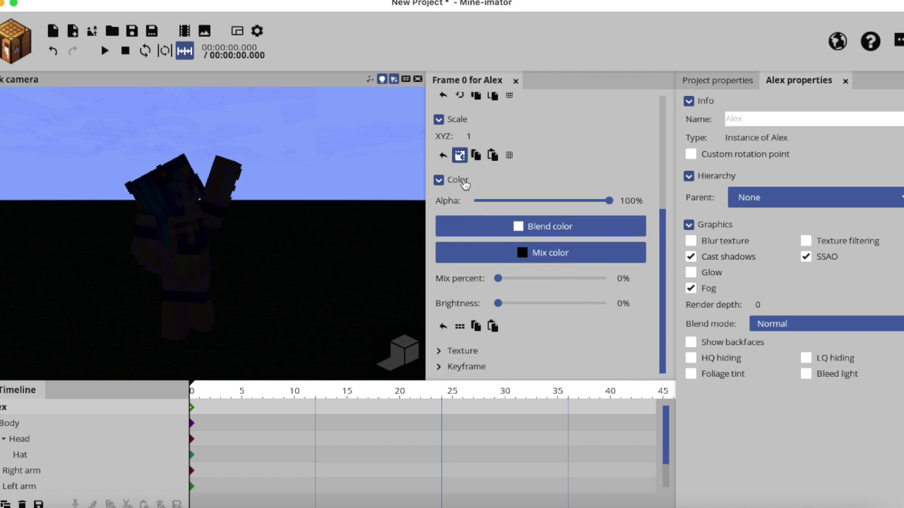
pyautogui.moveTo(498, 303)
pyautogui.mouseDown()
pyautogui.moveTo(644, 306)
pyautogui.moveTo(498, 303)
pyautogui.mouseUp()
# - Set the scene's time to daytime and rotate the sun around the character to light it from the other side
pyautogui.click(721, 80)
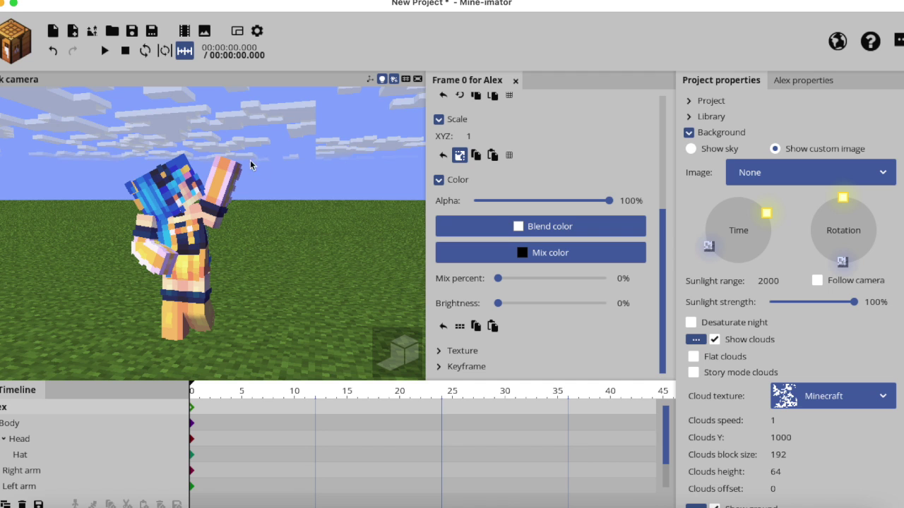
pyautogui.moveTo(840, 258); pyautogui.dragTo(816, 242)
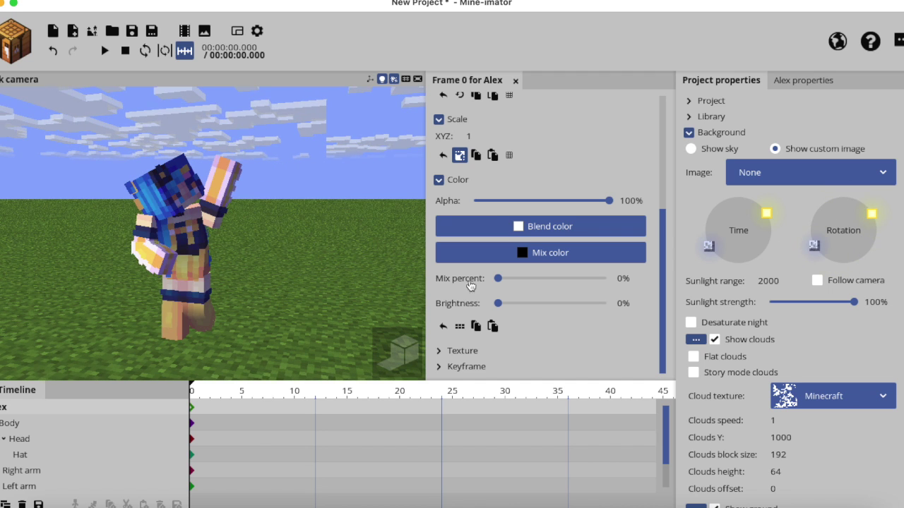
pyautogui.moveTo(227, 247); pyautogui.dragTo(47, 247)
pyautogui.moveTo(307, 226); pyautogui.dragTo(37, 235)
pyautogui.moveTo(813, 245); pyautogui.dragTo(811, 218)
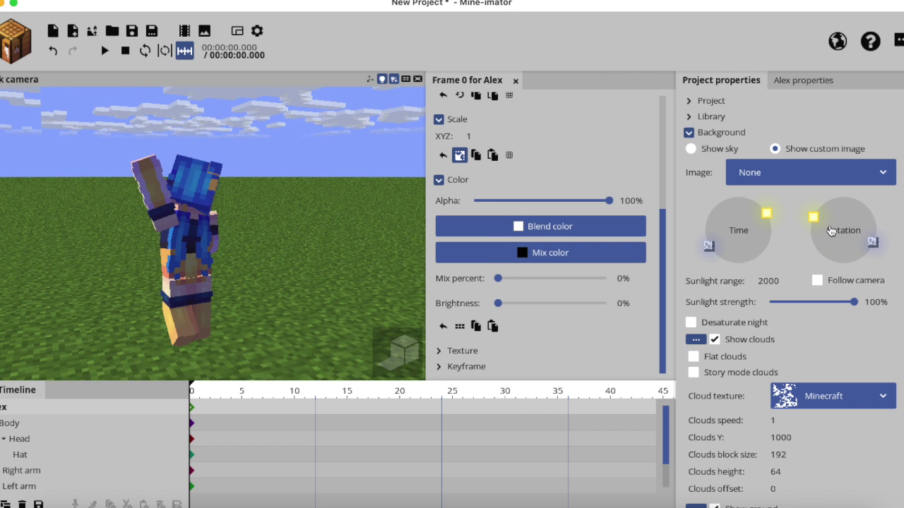
pyautogui.moveTo(854, 243)
pyautogui.mouseDown()
pyautogui.moveTo(841, 252)
pyautogui.moveTo(823, 240)
pyautogui.mouseUp()
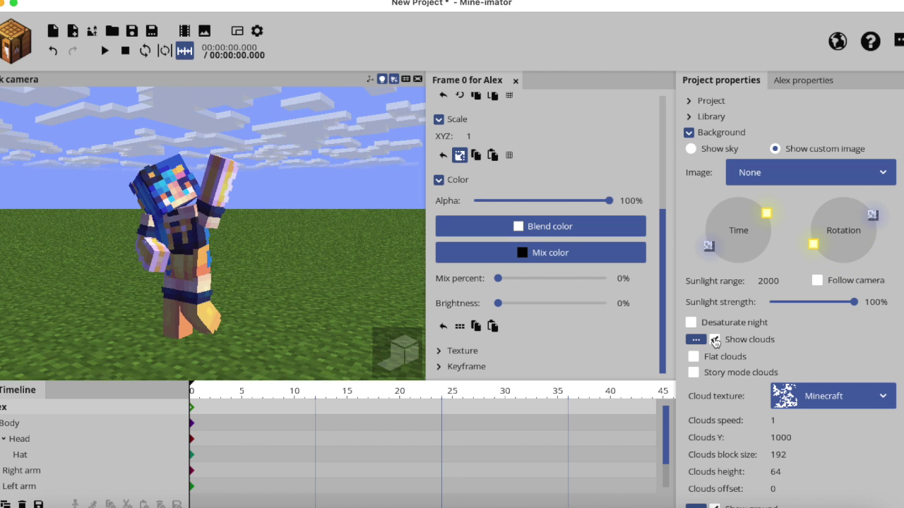
# - Try the scene without clouds and without the ground, restoring each, and look through the fog and wind settings
pyautogui.click(715, 340)
pyautogui.click(714, 339)
pyautogui.scroll(-4, 790, 300)
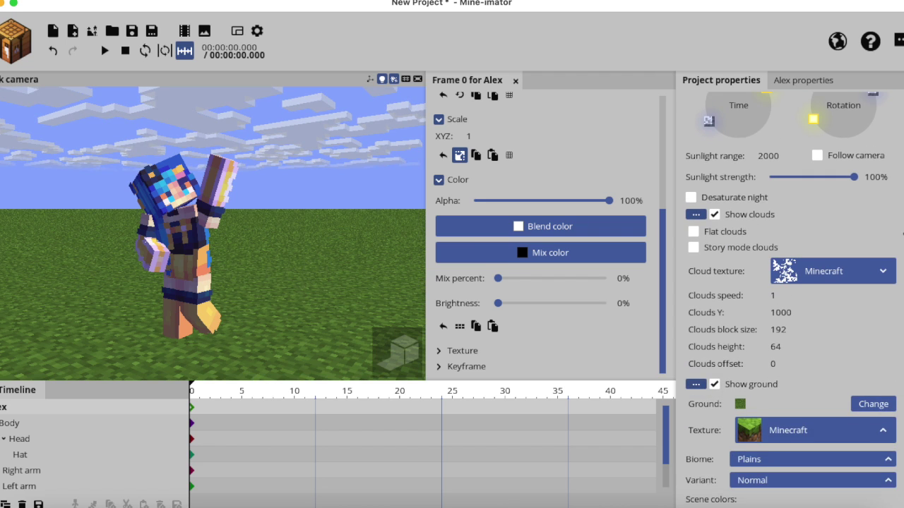
pyautogui.scroll(-1, 903, 234)
pyautogui.click(715, 349)
pyautogui.click(715, 349)
pyautogui.scroll(-11, 874, 336)
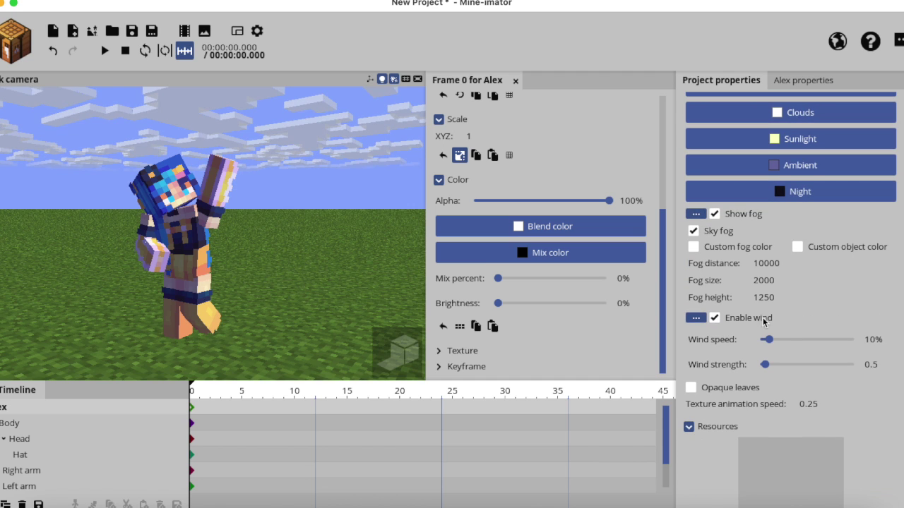
pyautogui.scroll(-1, 790, 265)
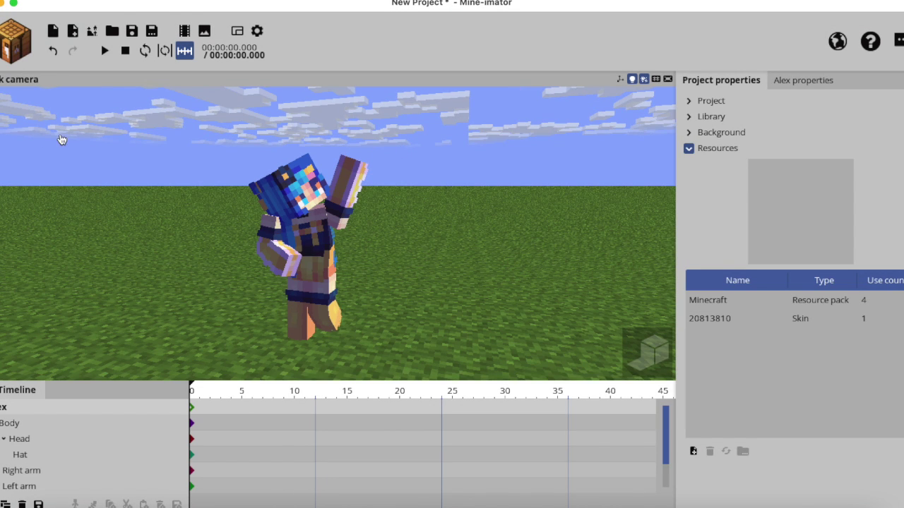
# - Create a flat text object in the Minecraft font
pyautogui.click(7, 55)
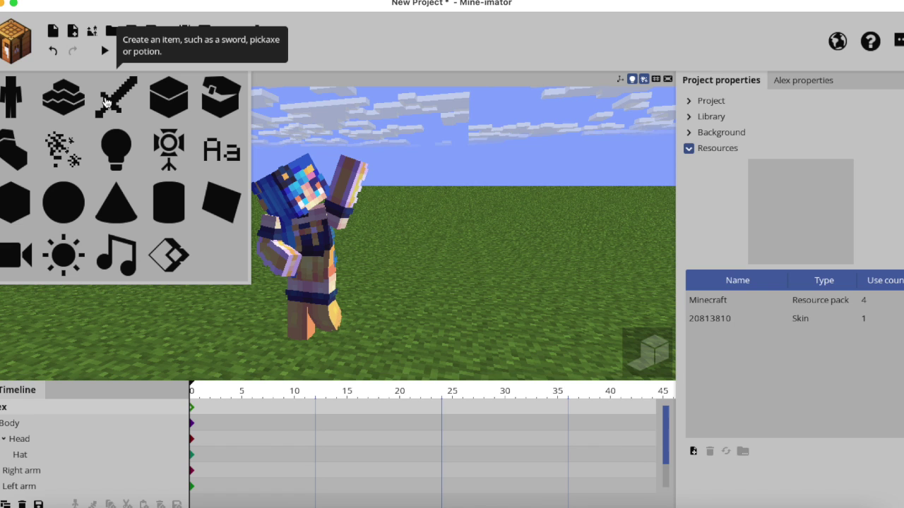
pyautogui.click(214, 150)
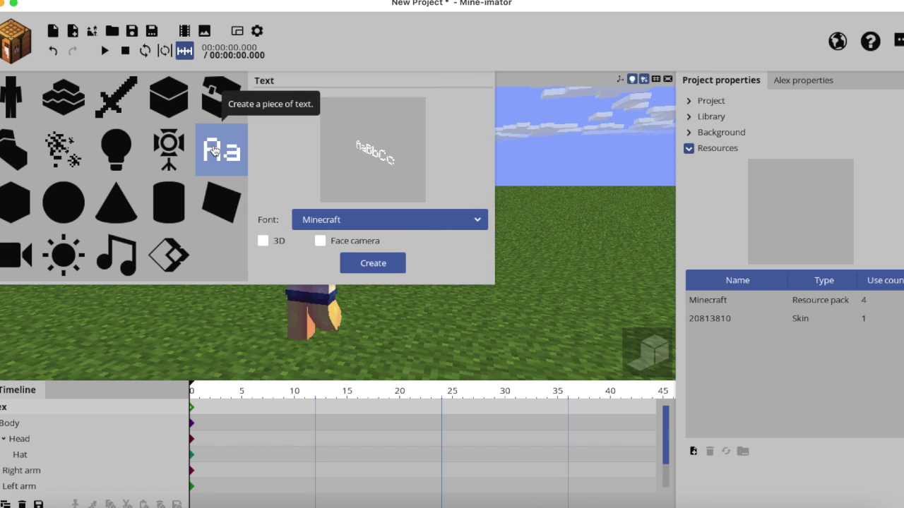
pyautogui.click(372, 266)
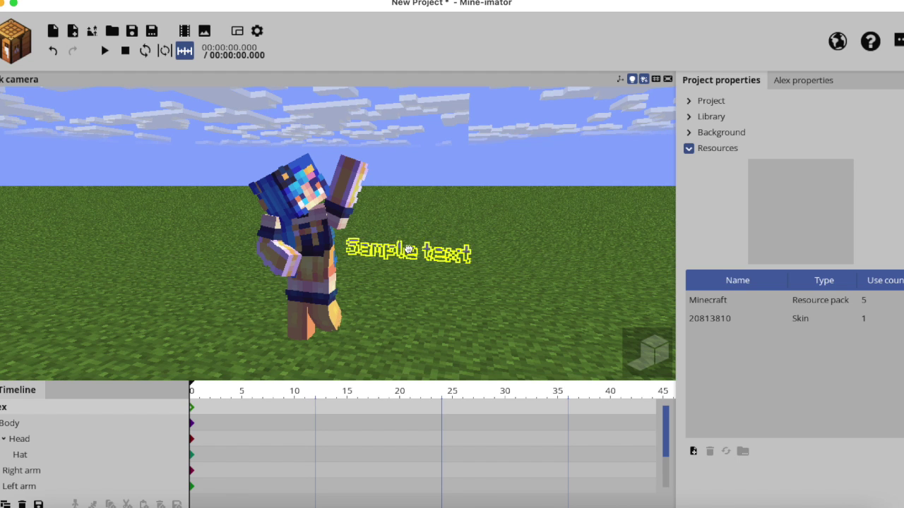
# - Place the text above Alex's head, rotated X 18.43°, Y 19.44°, Z -348.69°, with scale 0.98 and brightness 100%
pyautogui.click(424, 253)
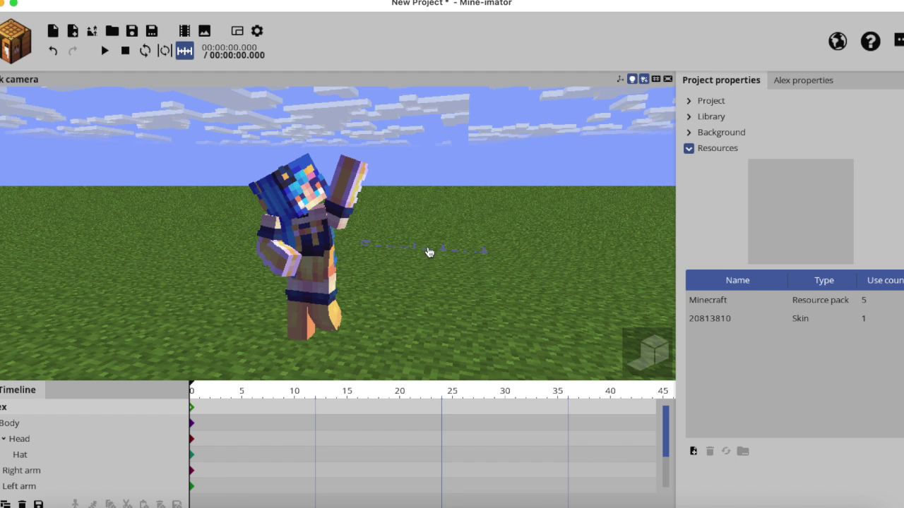
pyautogui.click(433, 254)
pyautogui.scroll(-5, 145, 436)
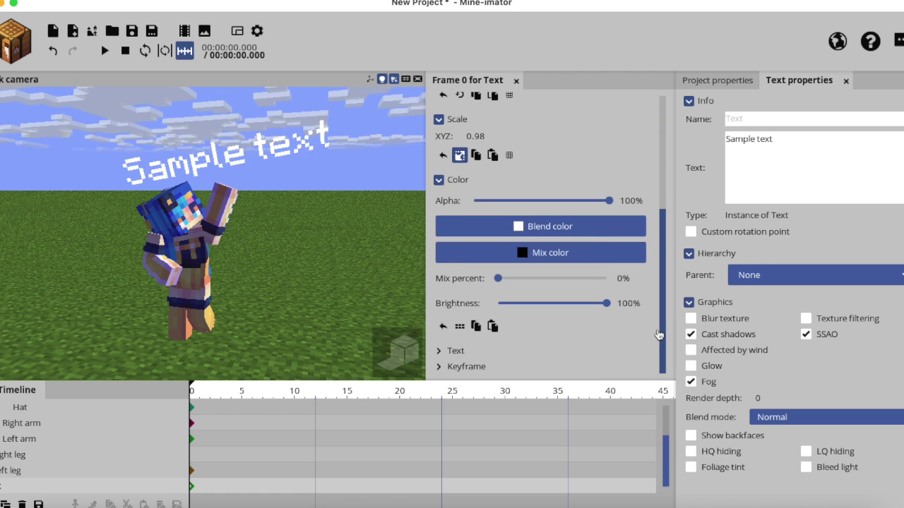
# - Give the text a dark blue-violet blend color and change its wording to "jingles"
pyautogui.click(537, 225)
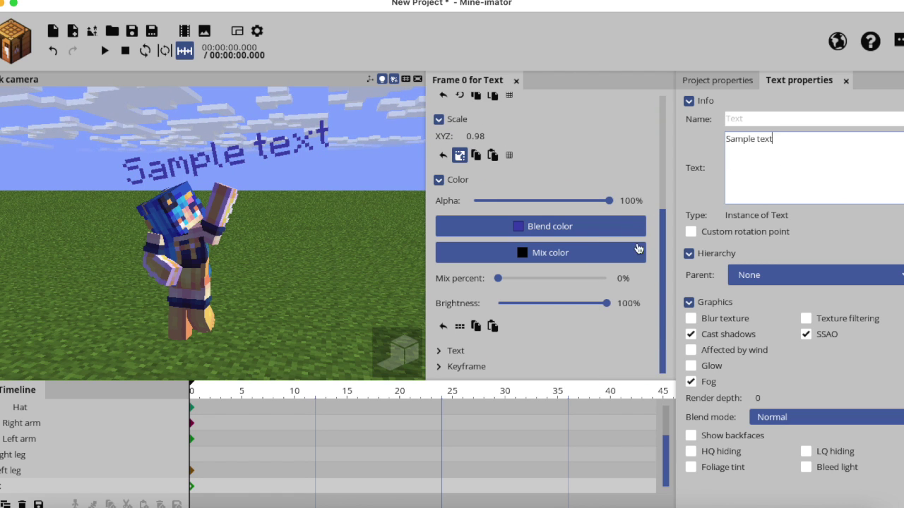
pyautogui.moveTo(662, 314); pyautogui.dragTo(664, 233)
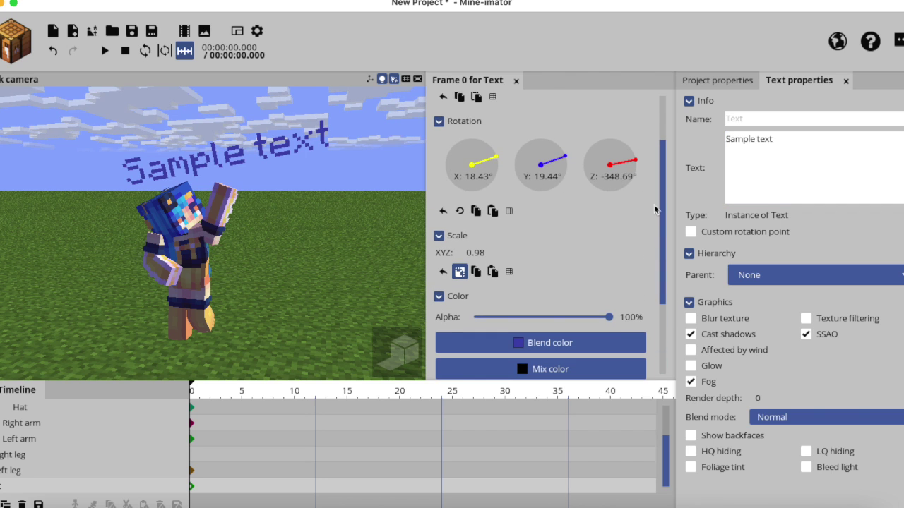
pyautogui.scroll(-1, 654, 205)
pyautogui.doubleClick(756, 143)
pyautogui.doubleClick(769, 141)
pyautogui.moveTo(784, 139); pyautogui.dragTo(723, 140)
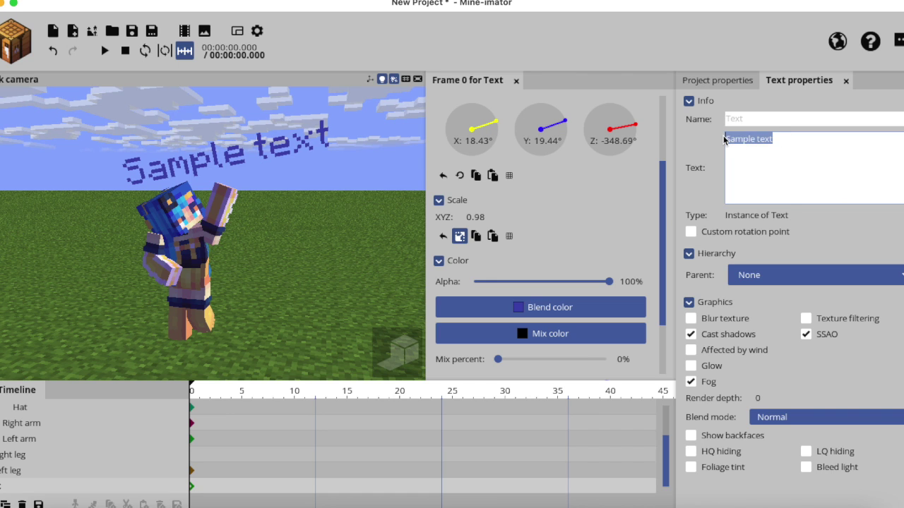
pyautogui.write('jingles')
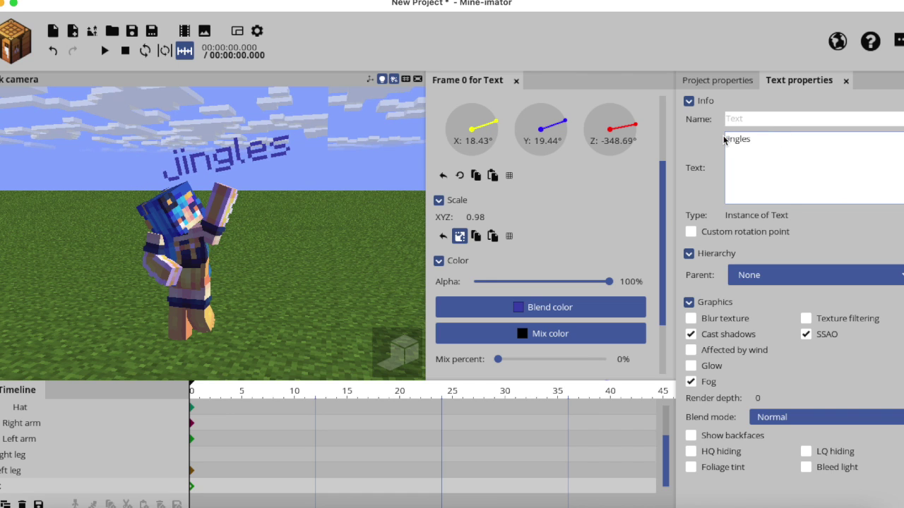
pyautogui.click(354, 213)
# - Export the frame as the image epik.png at UHD 4K Cinematic (5120x2160) with the background removed
pyautogui.moveTo(339, 209); pyautogui.dragTo(401, 210)
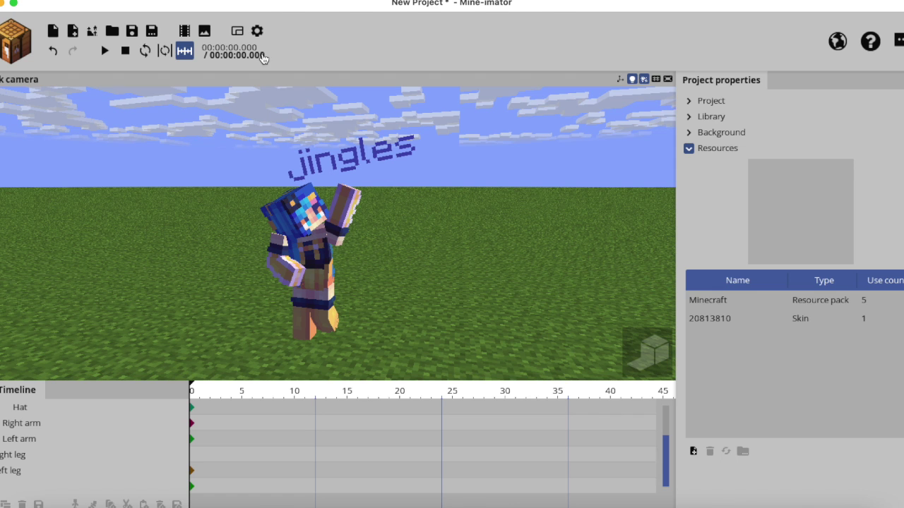
pyautogui.click(205, 32)
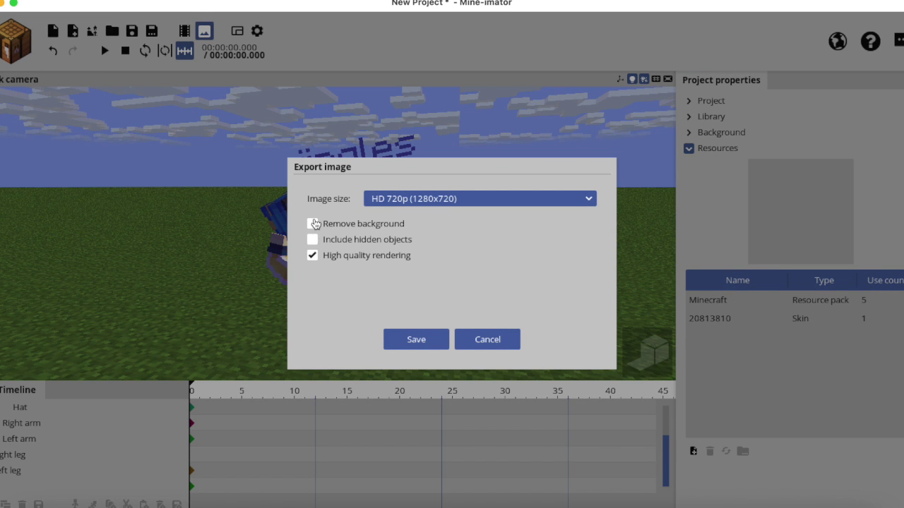
pyautogui.click(312, 224)
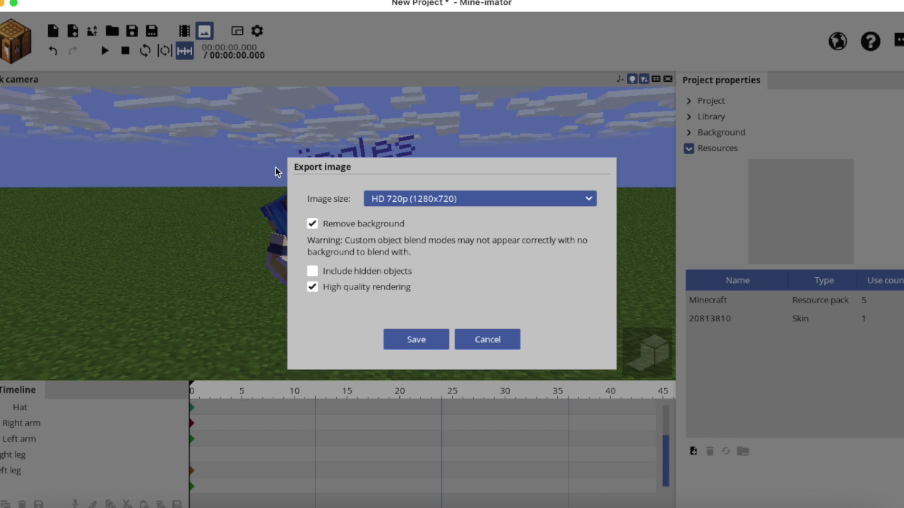
pyautogui.click(404, 200)
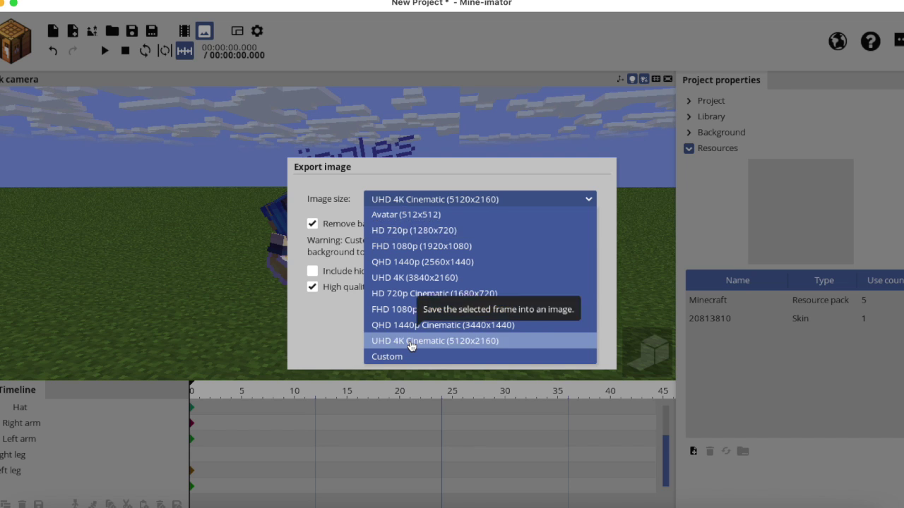
pyautogui.click(410, 342)
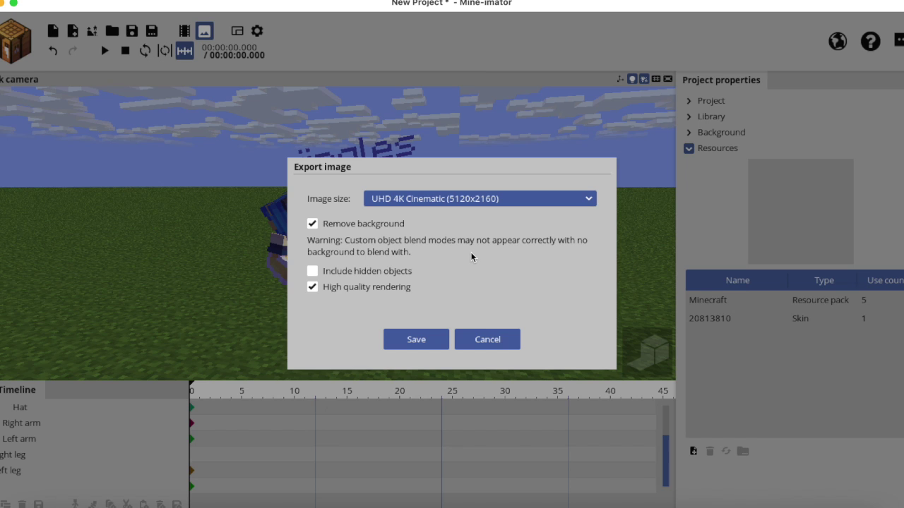
pyautogui.click(452, 200)
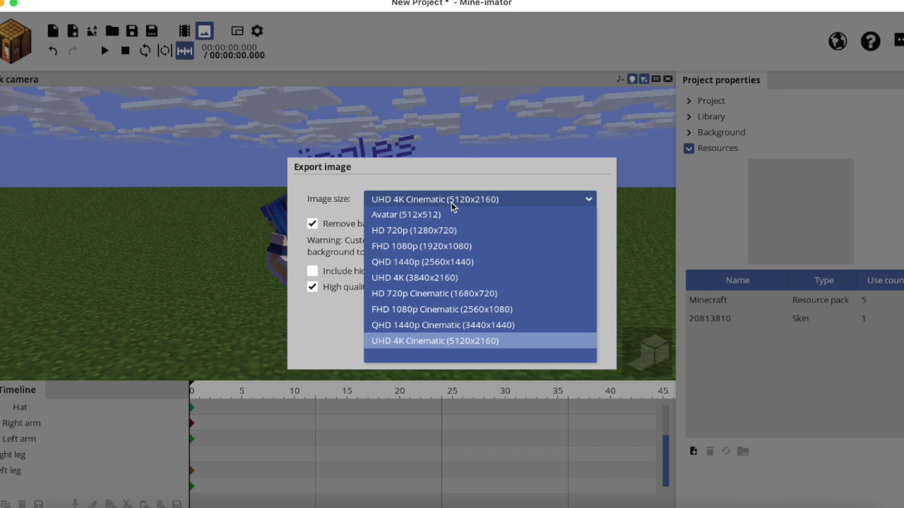
pyautogui.click(451, 200)
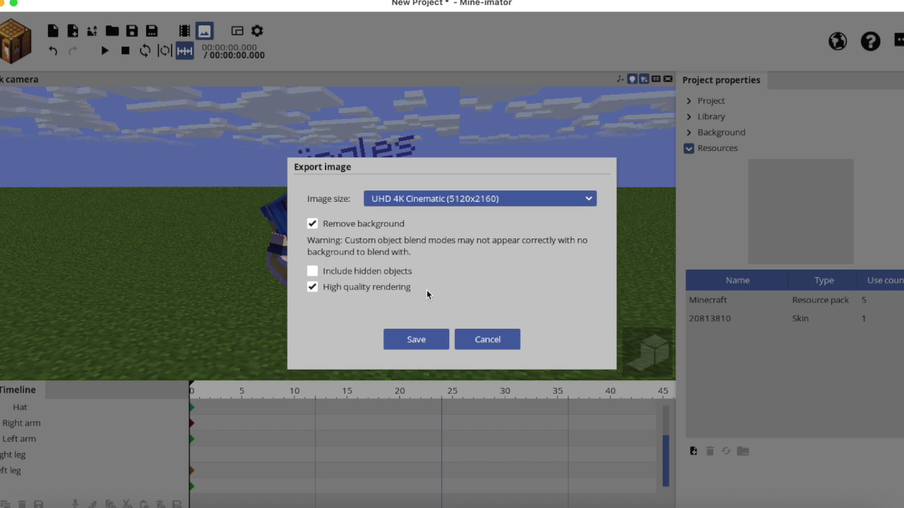
pyautogui.click(412, 337)
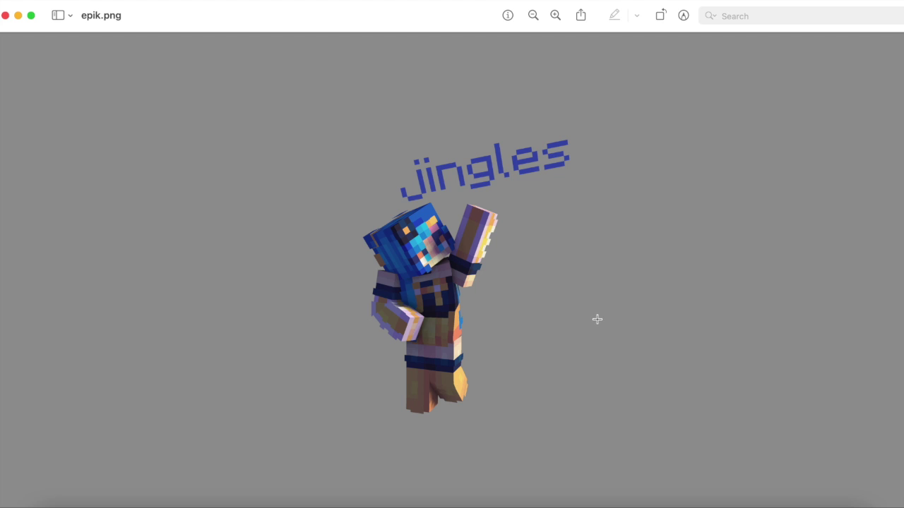
# - Examine the exported image epik.png up close and as a whole, checking the character and the text
pyautogui.scroll(3, 537, 286)
pyautogui.scroll(-1, 537, 285)
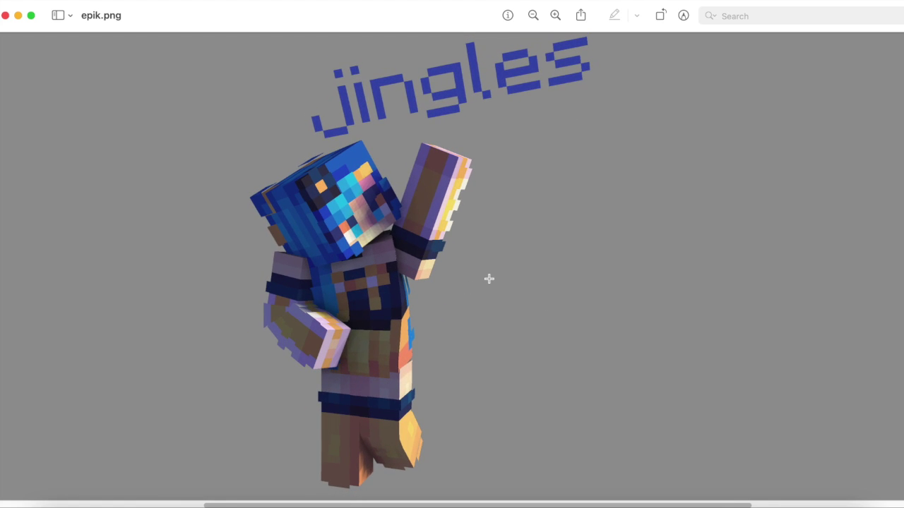
pyautogui.scroll(-2, 489, 279)
pyautogui.moveTo(566, 96); pyautogui.dragTo(318, 181)
pyautogui.click(250, 204)
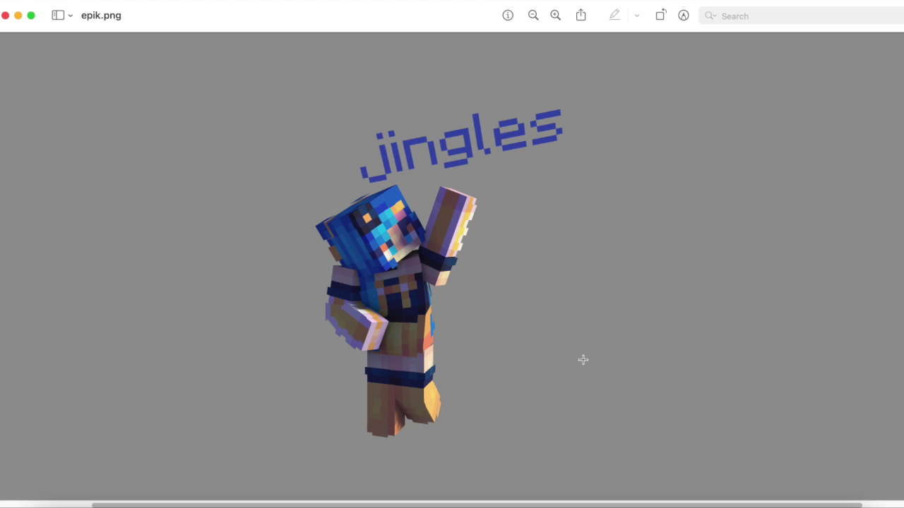
pyautogui.scroll(-1, 582, 360)
pyautogui.scroll(5, 546, 345)
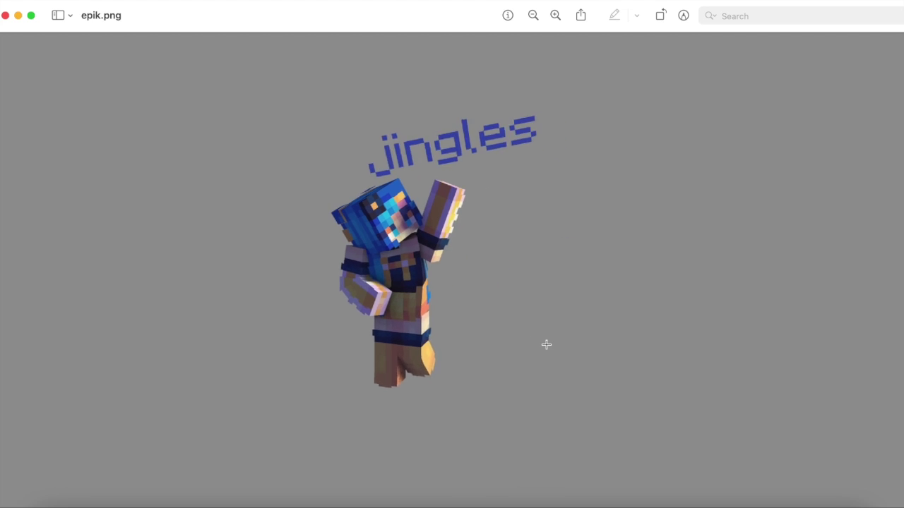
pyautogui.scroll(-3, 491, 308)
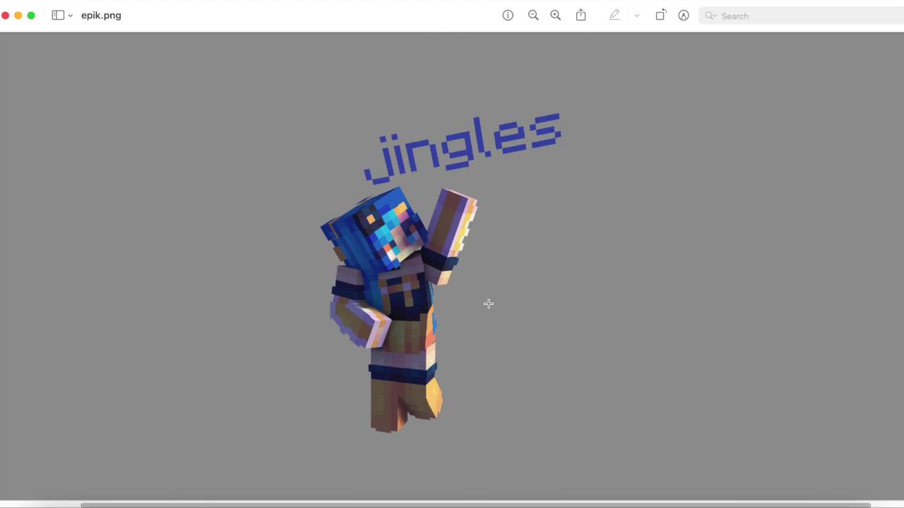